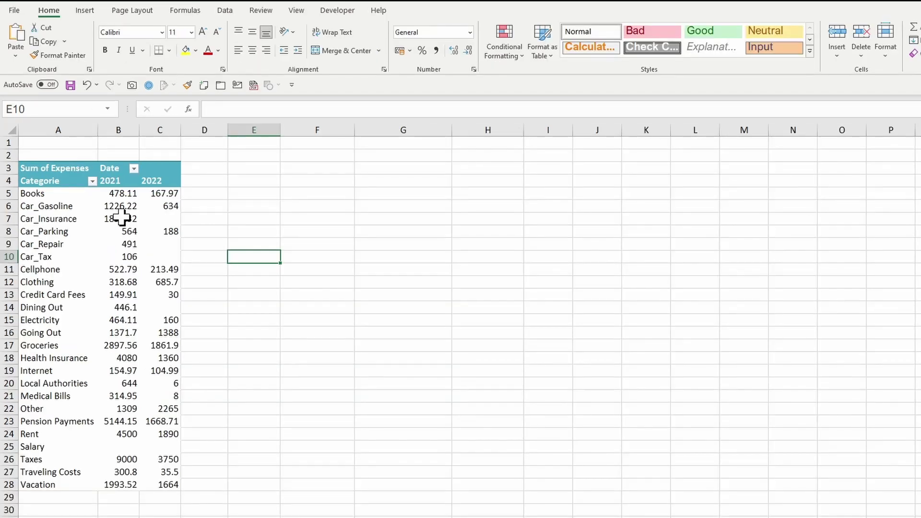
Sort the pivot table categories by their 2021 expenses from smallest to largest
{"action": "left_click", "coordinate": [103, 197]}
{"action": "right_click", "coordinate": [103, 197]}
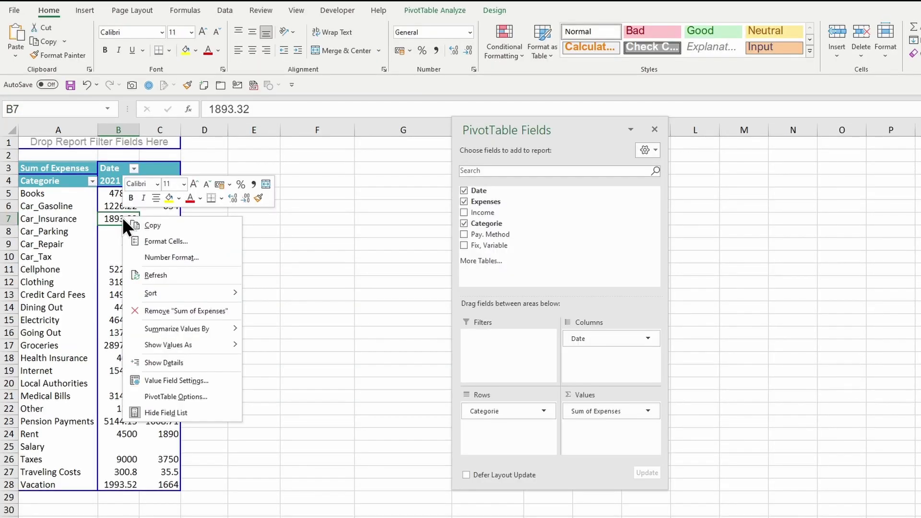
{"action": "mouse_move", "coordinate": [165, 290]}
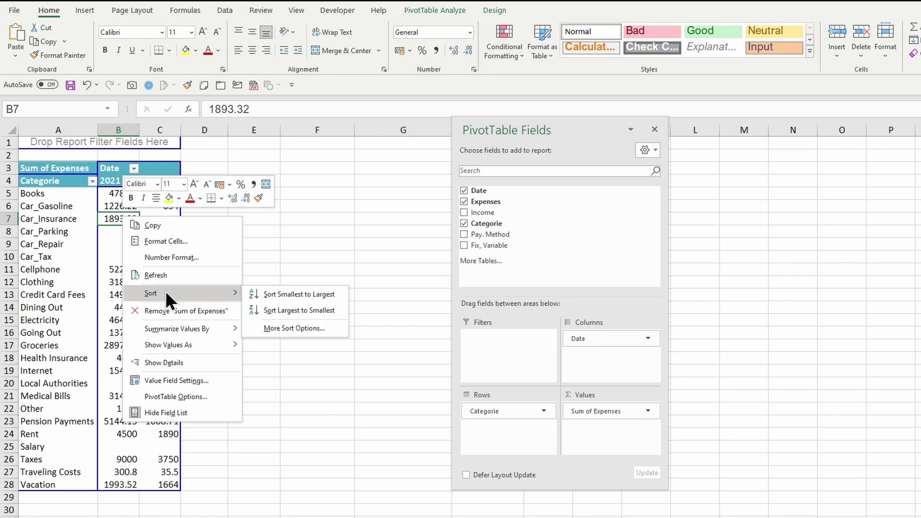
{"action": "left_click", "coordinate": [265, 295]}
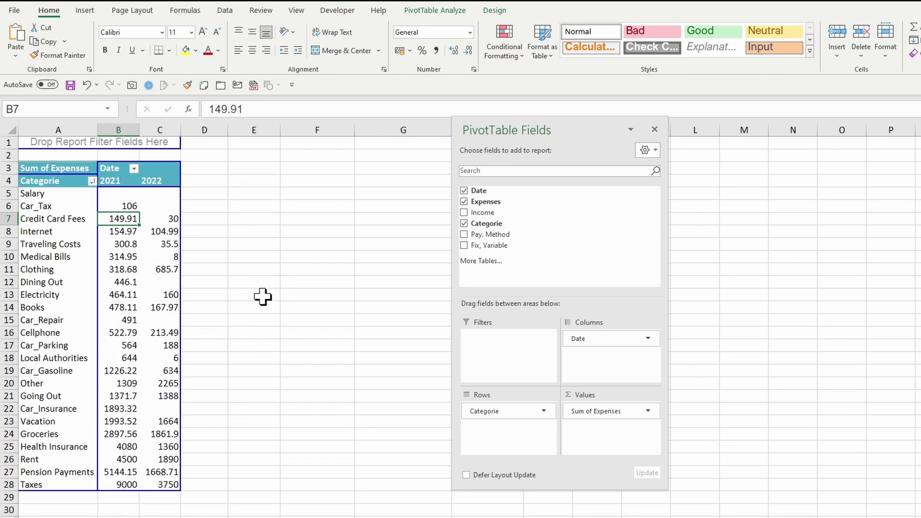
Sort the pivot table's Categorie row labels alphabetically from A to Z
{"action": "left_click", "coordinate": [35, 206]}
{"action": "left_click", "coordinate": [50, 201]}
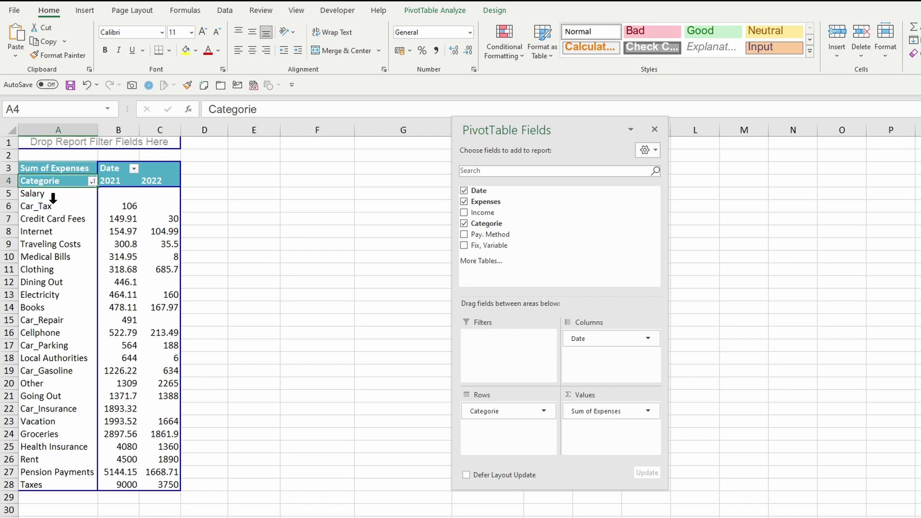
{"action": "right_click", "coordinate": [53, 205]}
{"action": "mouse_move", "coordinate": [88, 265]}
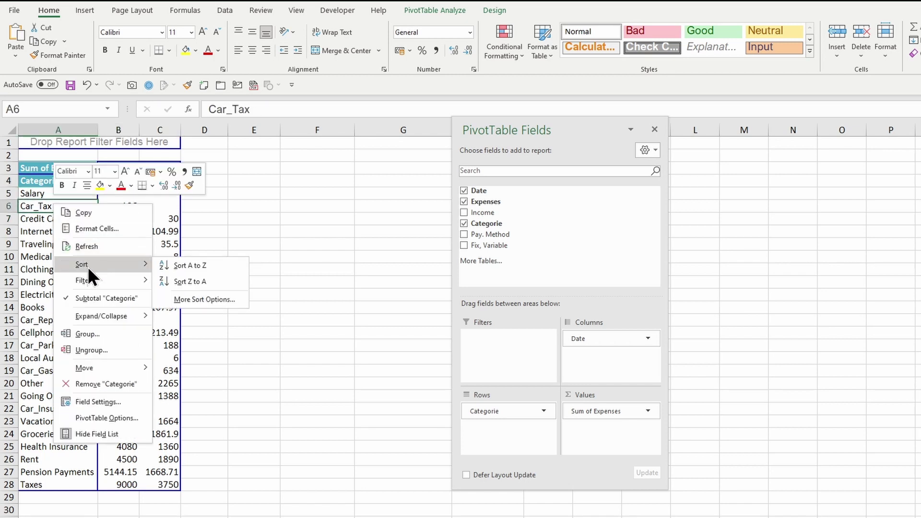
{"action": "left_click", "coordinate": [205, 272]}
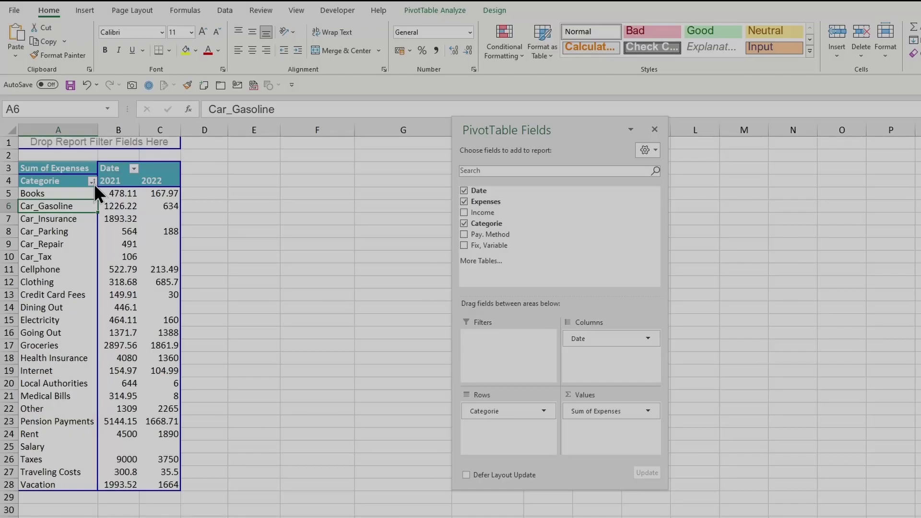
Filter the Categorie field to exclude Books, Car_Gasoline, Car_Insurance and Car_Parking
{"action": "left_click", "coordinate": [92, 181]}
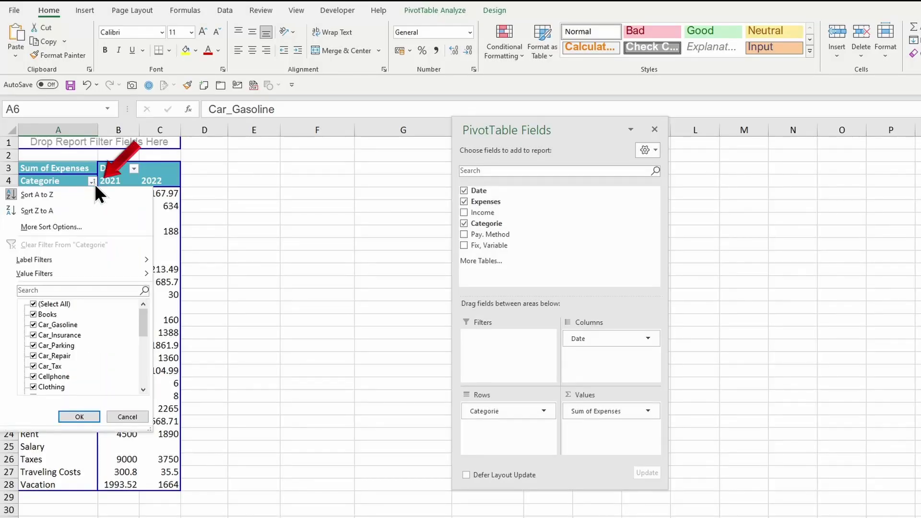
{"action": "left_click", "coordinate": [74, 211]}
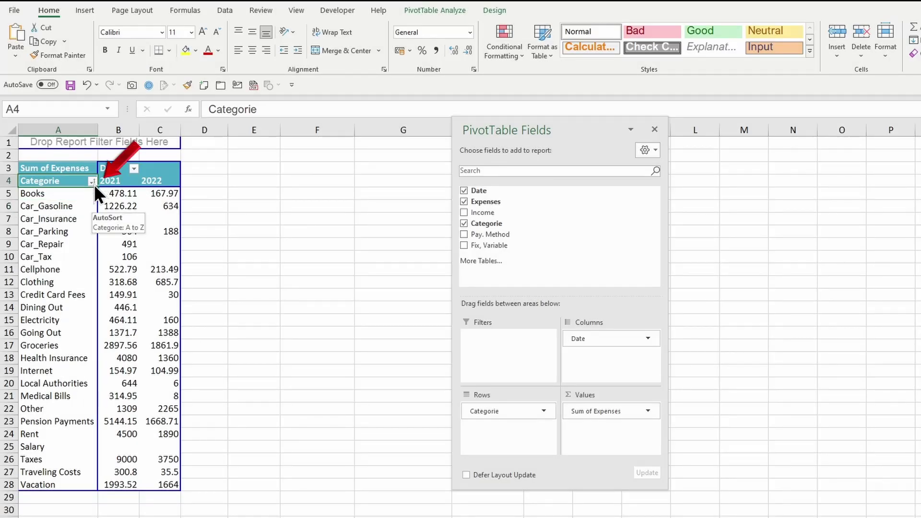
{"action": "left_click", "coordinate": [93, 184]}
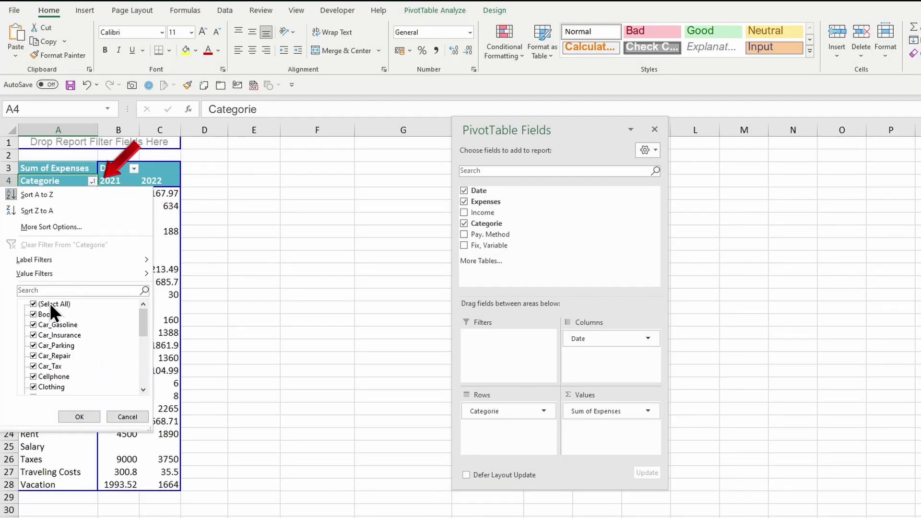
{"action": "left_click", "coordinate": [33, 314]}
{"action": "left_click", "coordinate": [33, 325]}
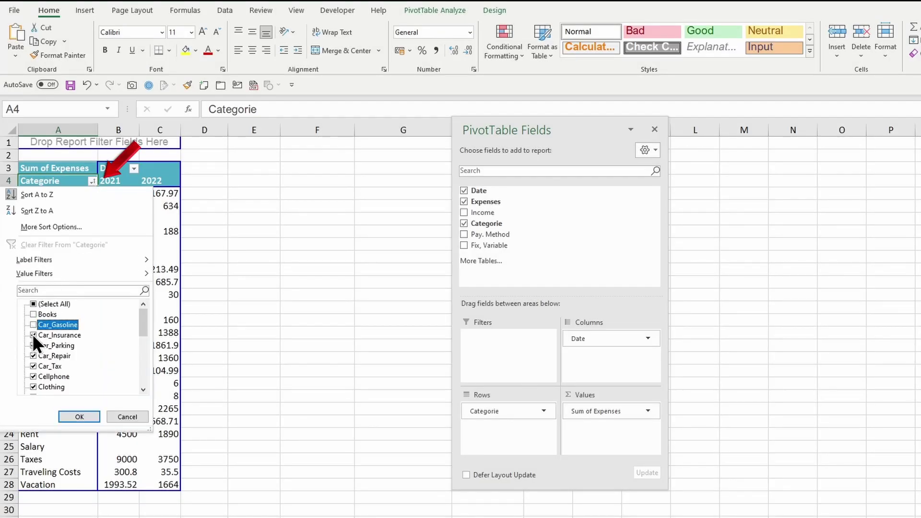
{"action": "left_click", "coordinate": [33, 335]}
{"action": "left_click", "coordinate": [34, 345]}
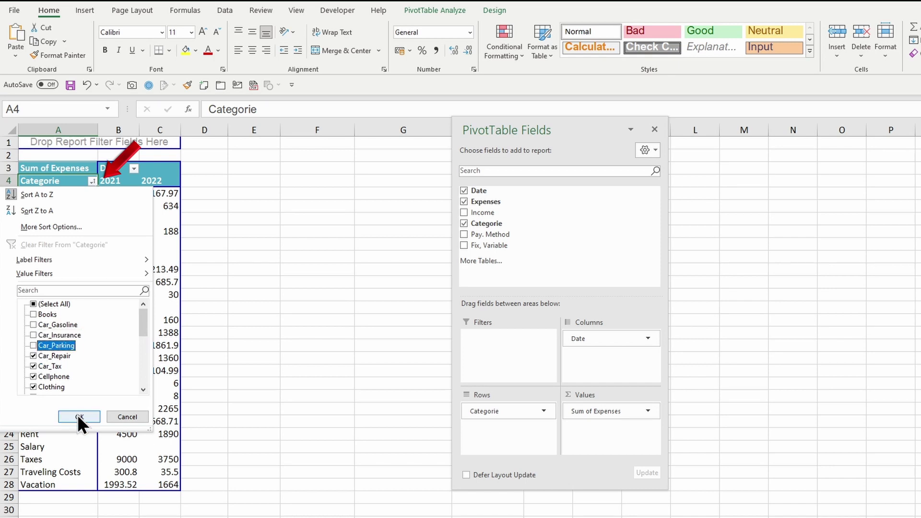
{"action": "left_click", "coordinate": [76, 416]}
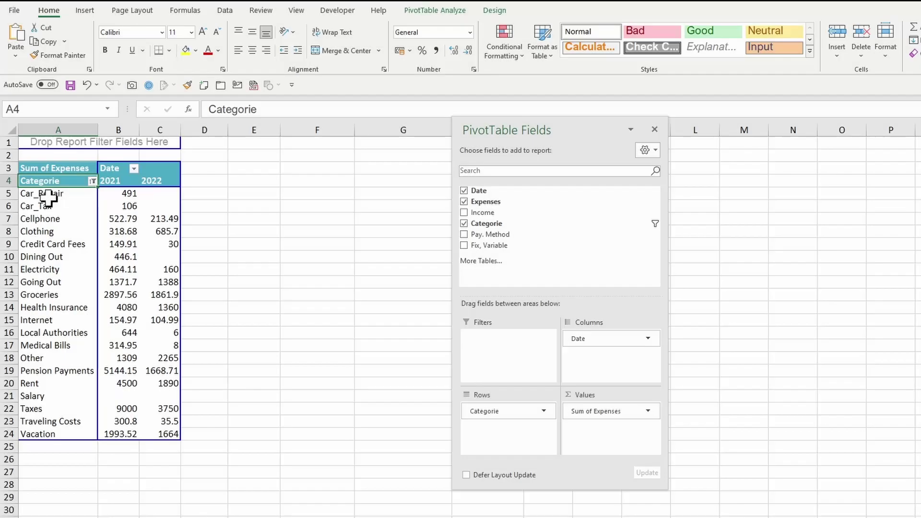
Hide the selected items Car_Repair and Car_Tax from the pivot table rows
{"action": "left_click", "coordinate": [53, 194]}
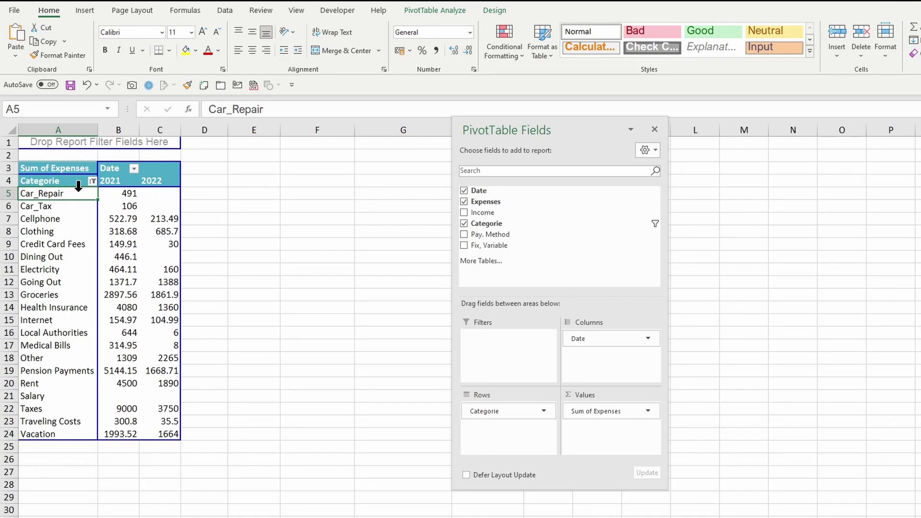
{"action": "left_click_drag", "start_coordinate": [72, 192], "coordinate": [72, 205]}
{"action": "right_click", "coordinate": [71, 205]}
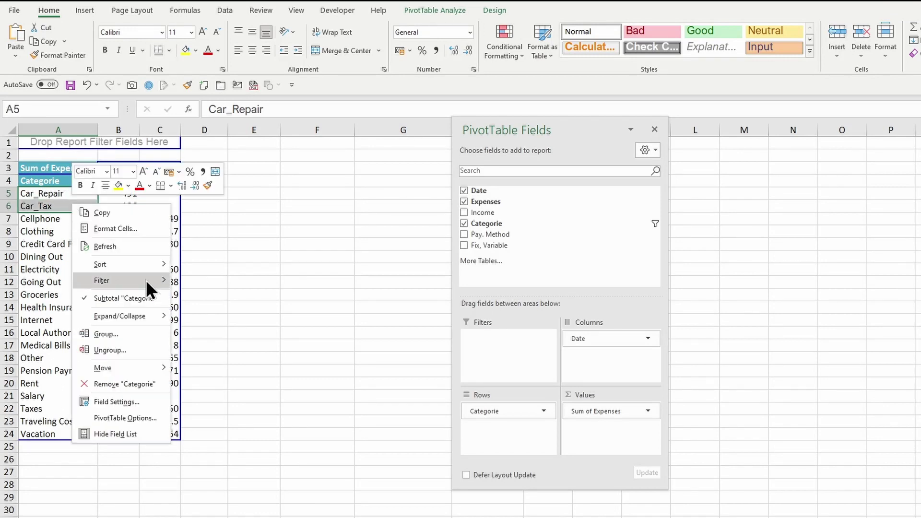
{"action": "mouse_move", "coordinate": [146, 281]}
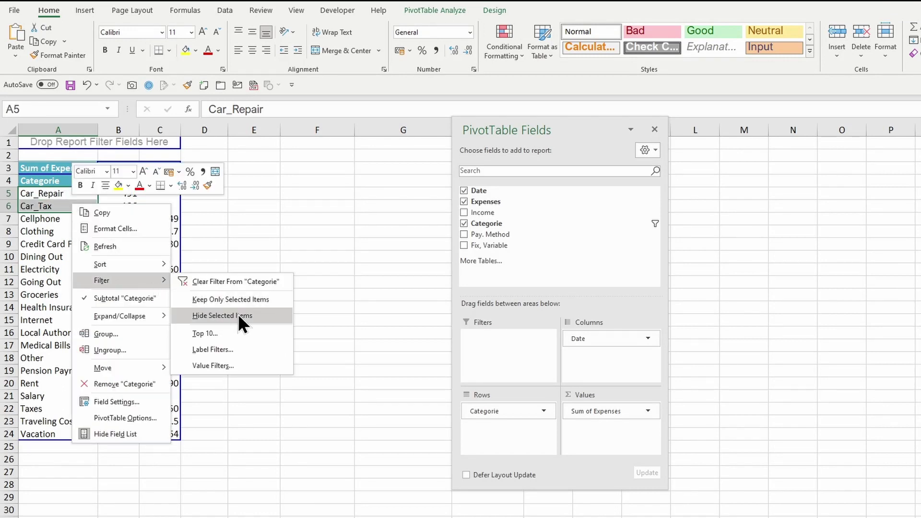
{"action": "left_click", "coordinate": [285, 316]}
Clear the Categorie filter and keep only the selected items from Car_Gasoline through Car_Tax
{"action": "left_click", "coordinate": [91, 181]}
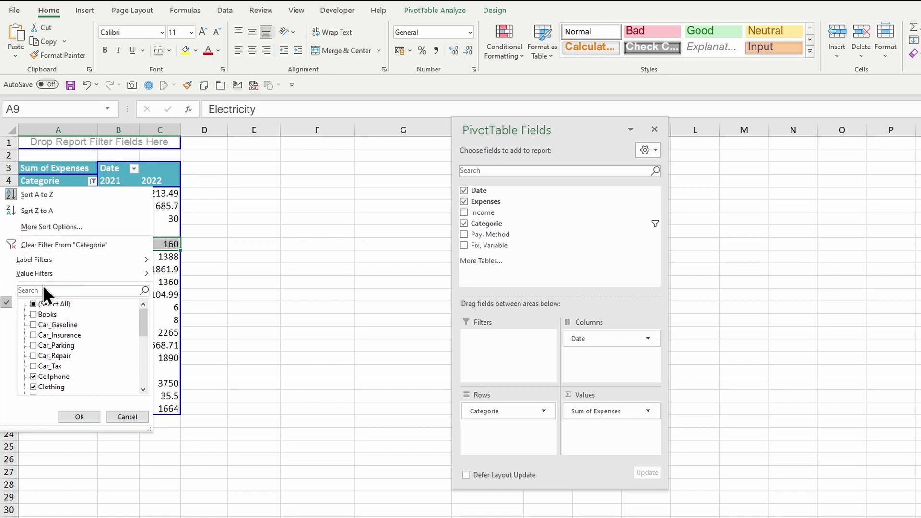
{"action": "left_click", "coordinate": [28, 244]}
{"action": "left_click_drag", "start_coordinate": [48, 206], "coordinate": [72, 257]}
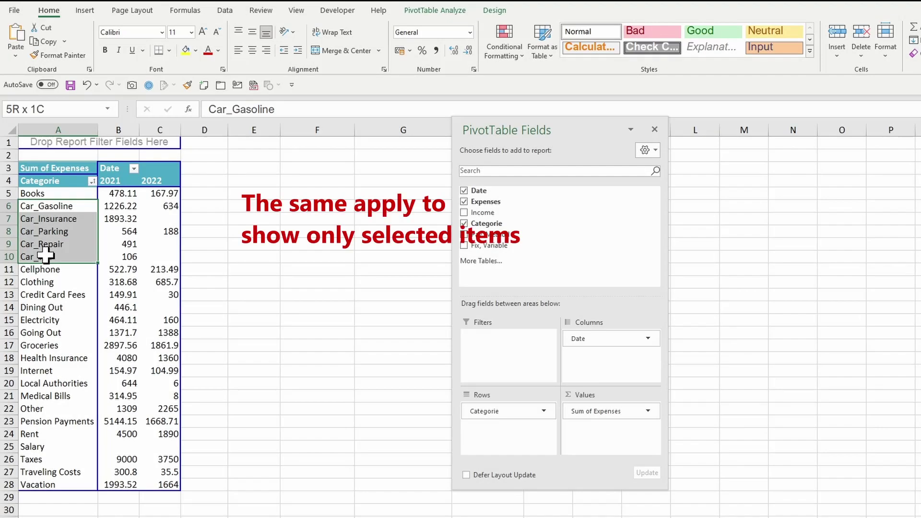
{"action": "right_click", "coordinate": [85, 254]}
{"action": "mouse_move", "coordinate": [142, 329]}
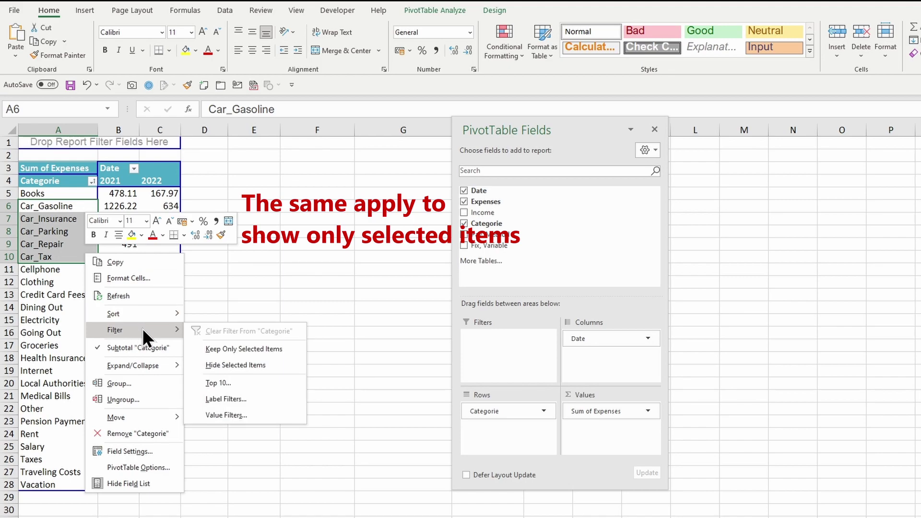
{"action": "left_click", "coordinate": [267, 349]}
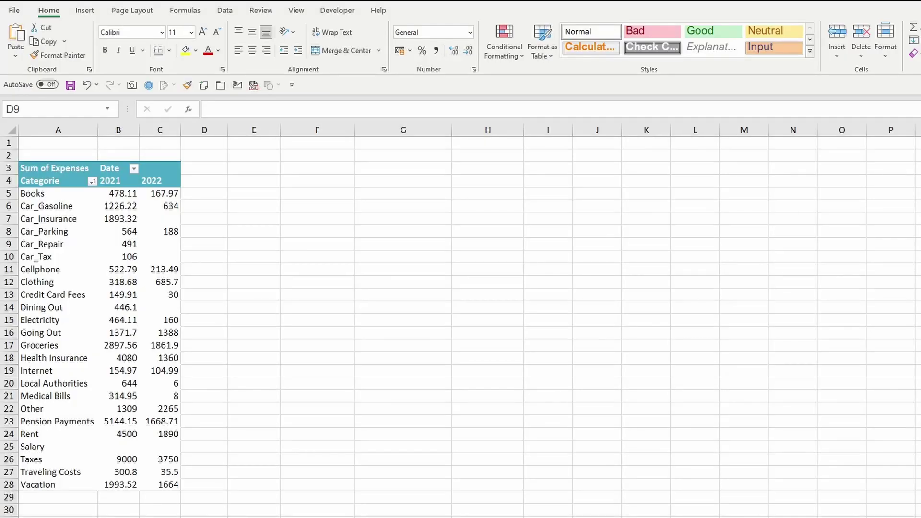
Allow multiple filters per field in the PivotTable options of the grouped expenses table
{"action": "left_click_drag", "start_coordinate": [61, 219], "coordinate": [150, 269]}
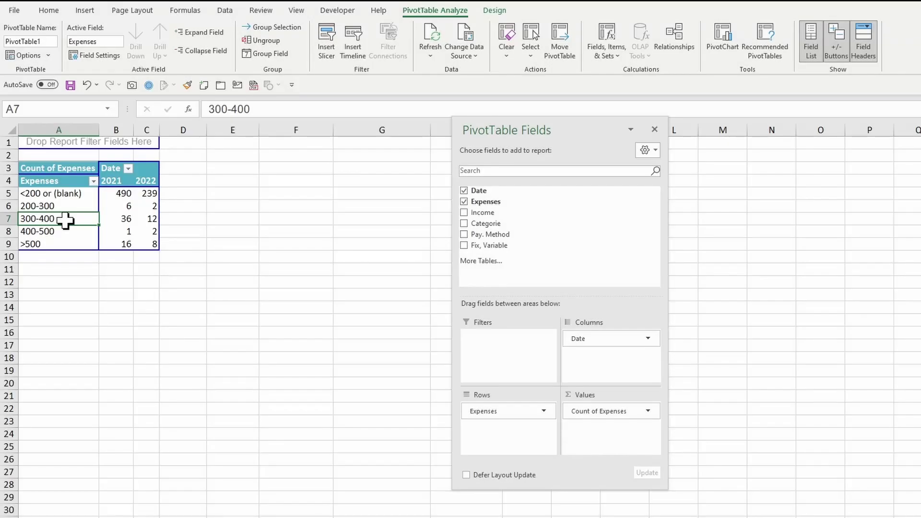
{"action": "right_click", "coordinate": [65, 220]}
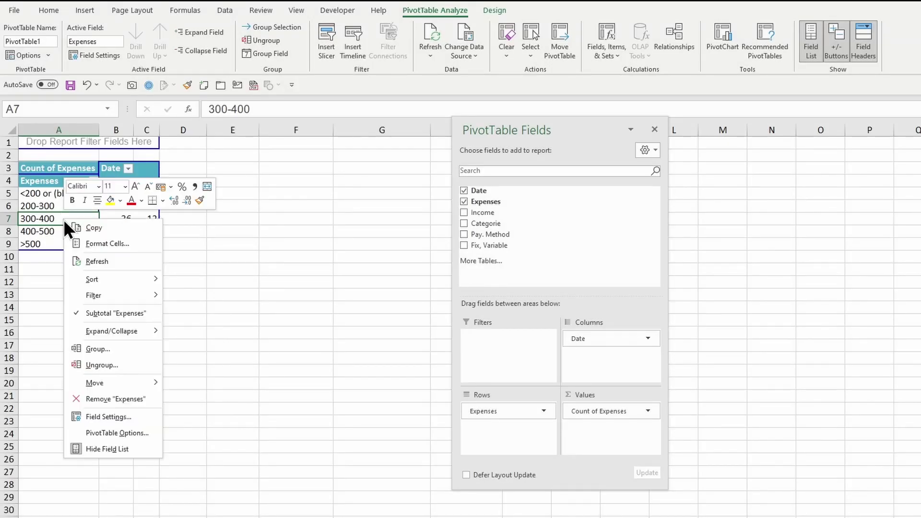
{"action": "left_click", "coordinate": [110, 433]}
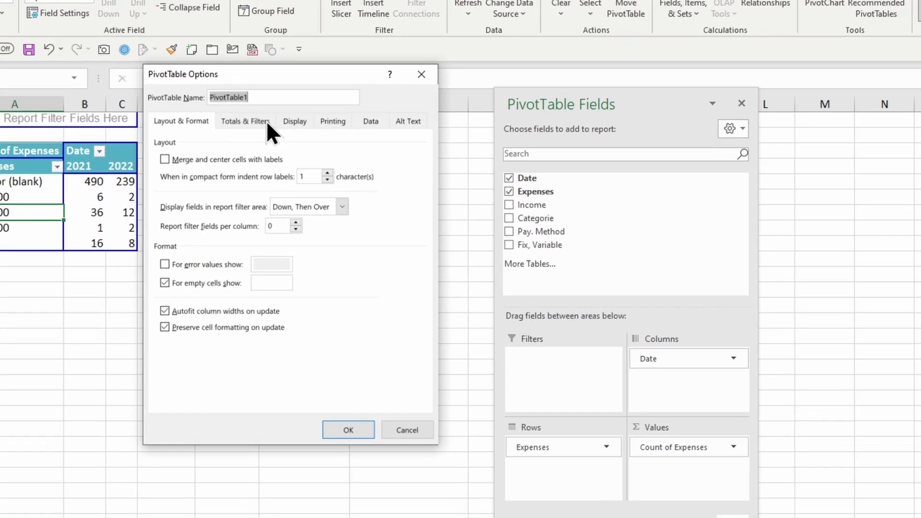
{"action": "left_click", "coordinate": [264, 146]}
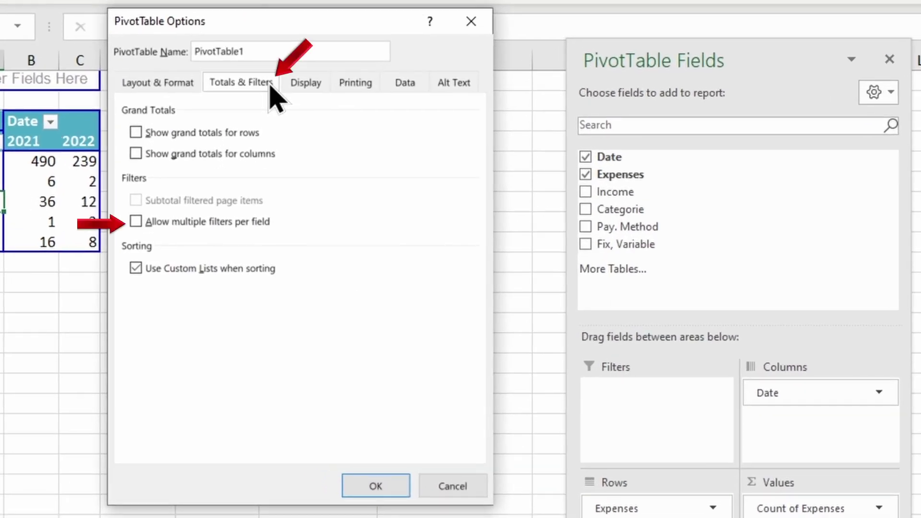
{"action": "left_click", "coordinate": [224, 222]}
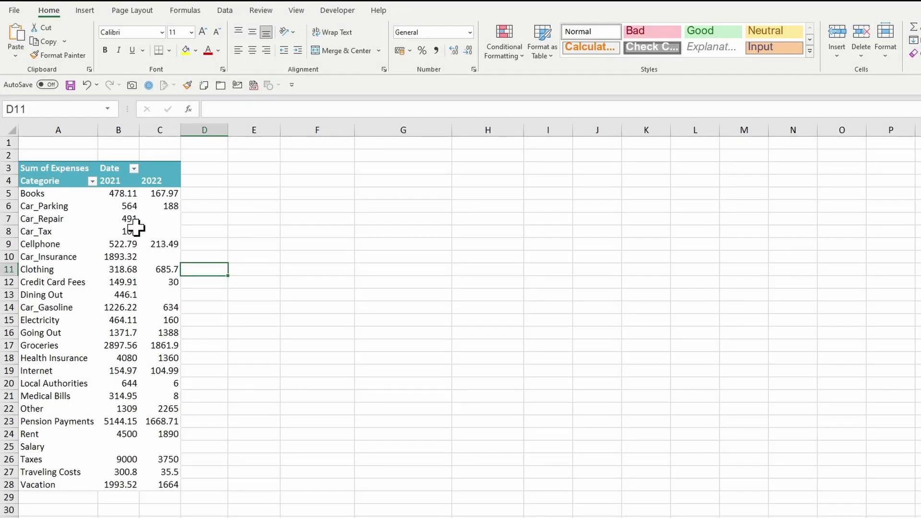
Apply a Top 10 value filter to the Categorie field showing the top 7 items by Sum of Expenses
{"action": "left_click", "coordinate": [92, 181]}
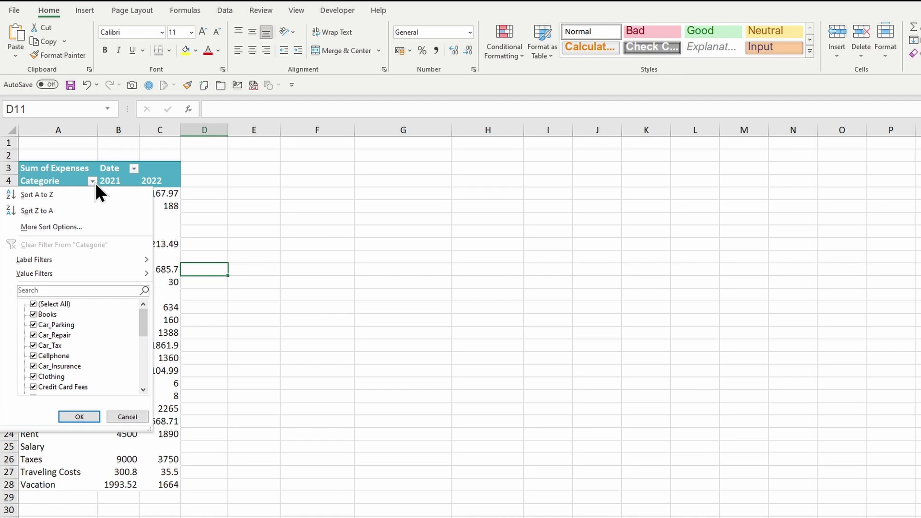
{"action": "mouse_move", "coordinate": [95, 272]}
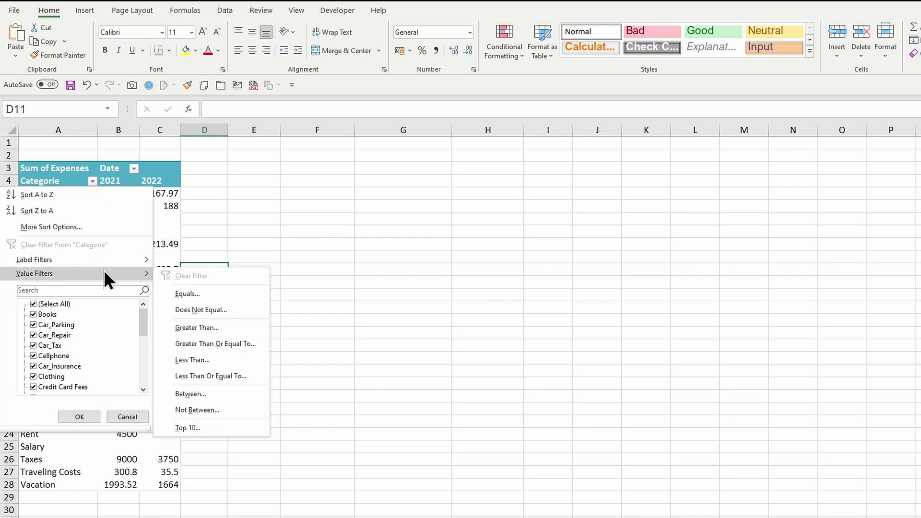
{"action": "left_click", "coordinate": [229, 423]}
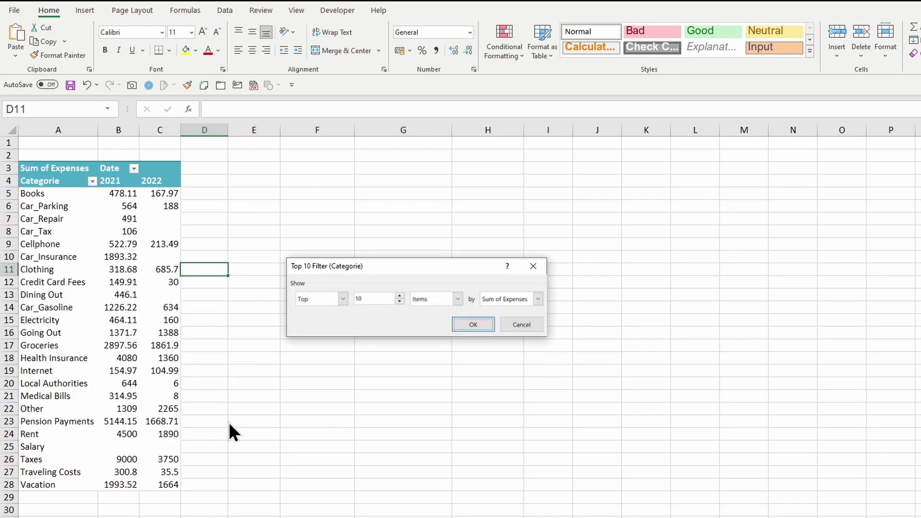
{"action": "left_click", "coordinate": [343, 299]}
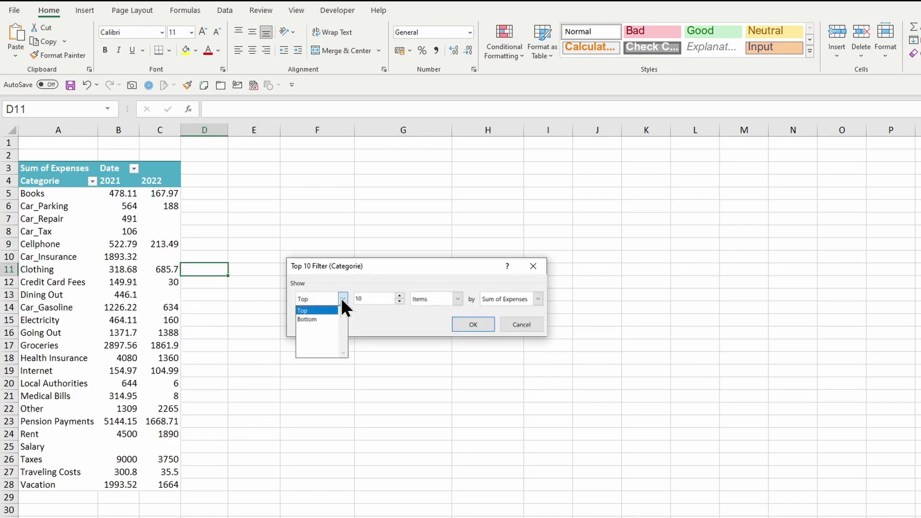
{"action": "left_click", "coordinate": [343, 299]}
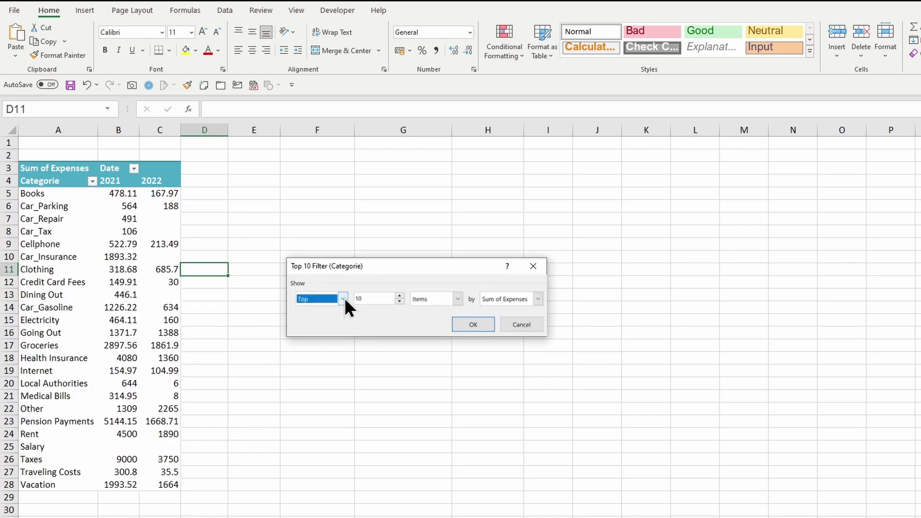
{"action": "left_click", "coordinate": [400, 302]}
{"action": "left_click", "coordinate": [458, 299]}
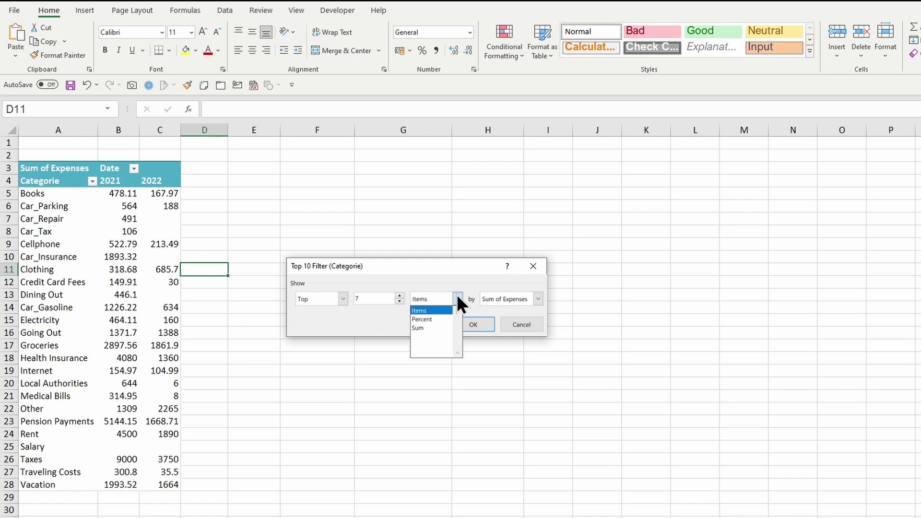
{"action": "left_click", "coordinate": [456, 297]}
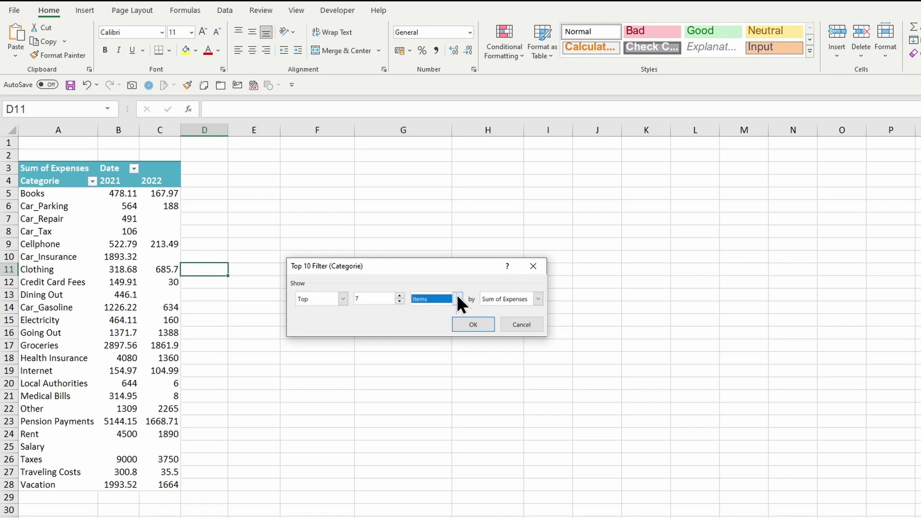
{"action": "left_click", "coordinate": [473, 324]}
{"action": "left_click", "coordinate": [370, 292]}
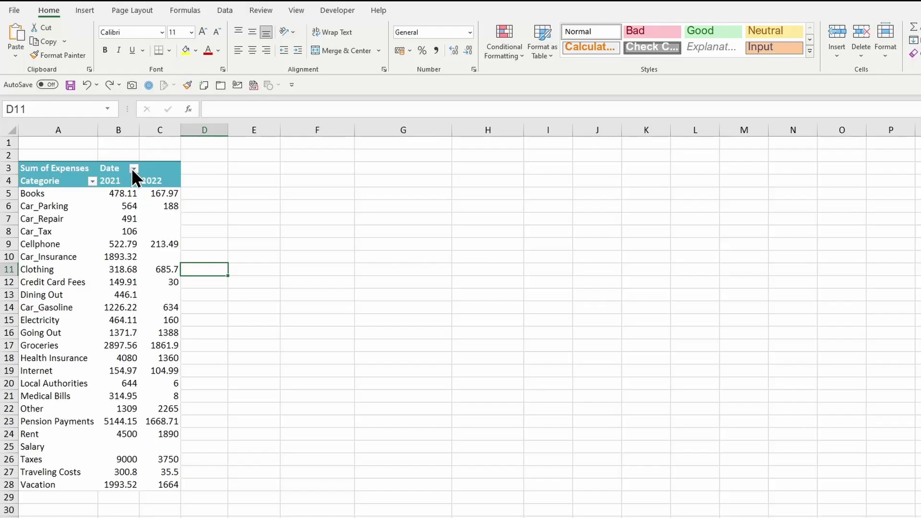
Filter the pivot table's Date field to dates between 01.01.2021 and 01.04.2021
{"action": "left_click", "coordinate": [134, 167]}
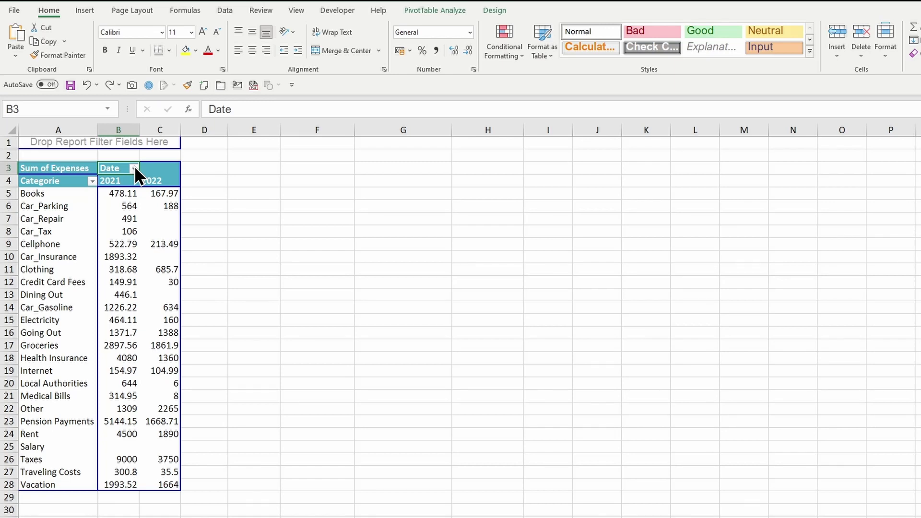
{"action": "left_click", "coordinate": [131, 172]}
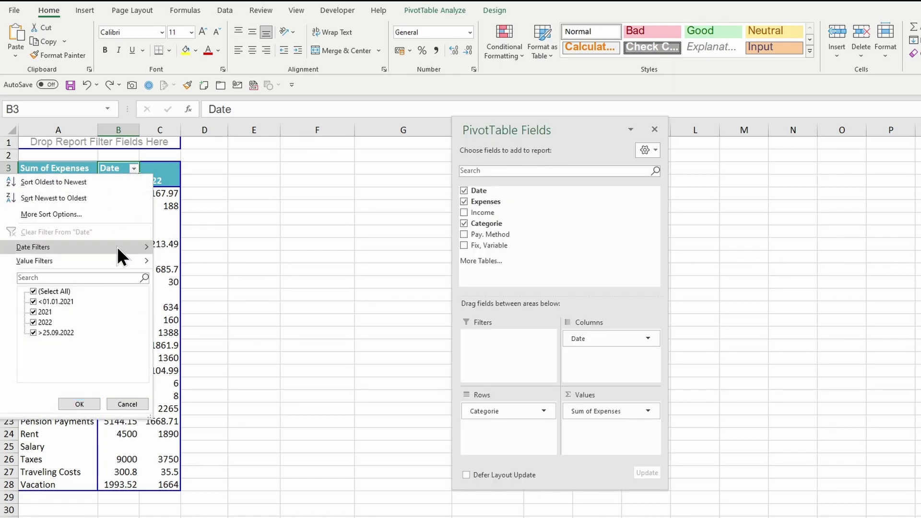
{"action": "mouse_move", "coordinate": [122, 245]}
{"action": "left_click", "coordinate": [198, 267]}
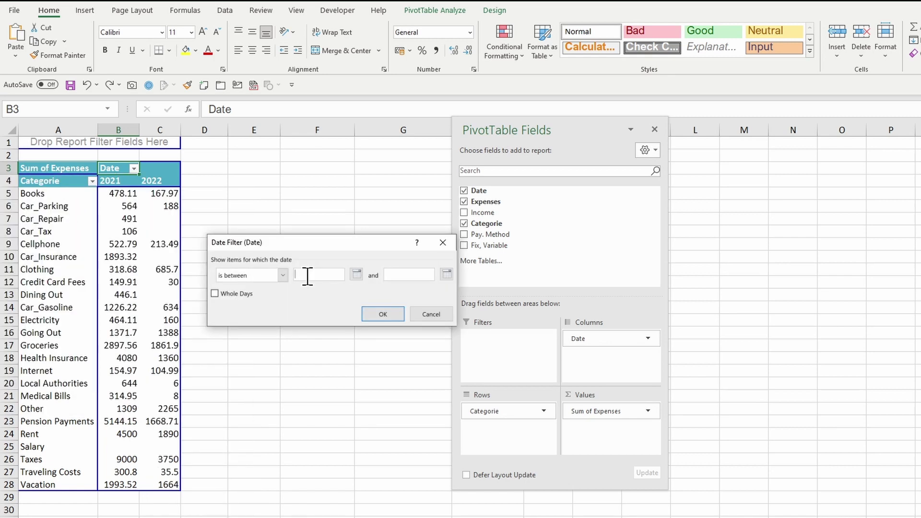
{"action": "type", "text": "01.01.2021"}
{"action": "left_click", "coordinate": [400, 275]}
{"action": "type", "text": "01.04.2021"}
{"action": "left_click", "coordinate": [393, 313]}
{"action": "left_click", "coordinate": [134, 168]}
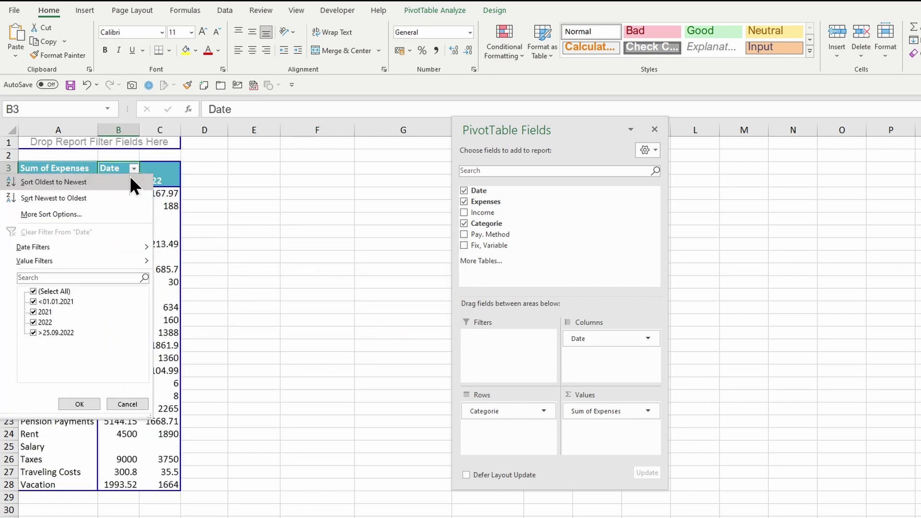
{"action": "mouse_move", "coordinate": [97, 263]}
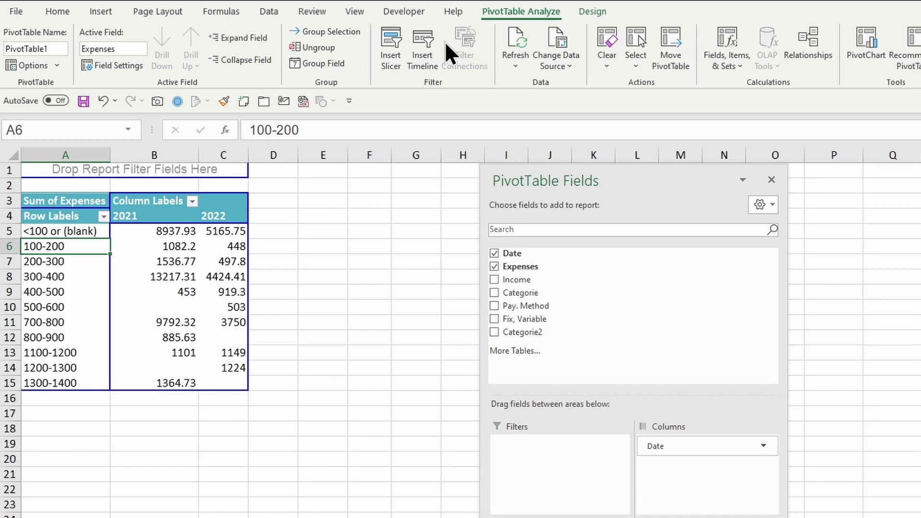
Insert a timeline for the Date field of the grouped expenses pivot table
{"action": "left_click", "coordinate": [427, 68]}
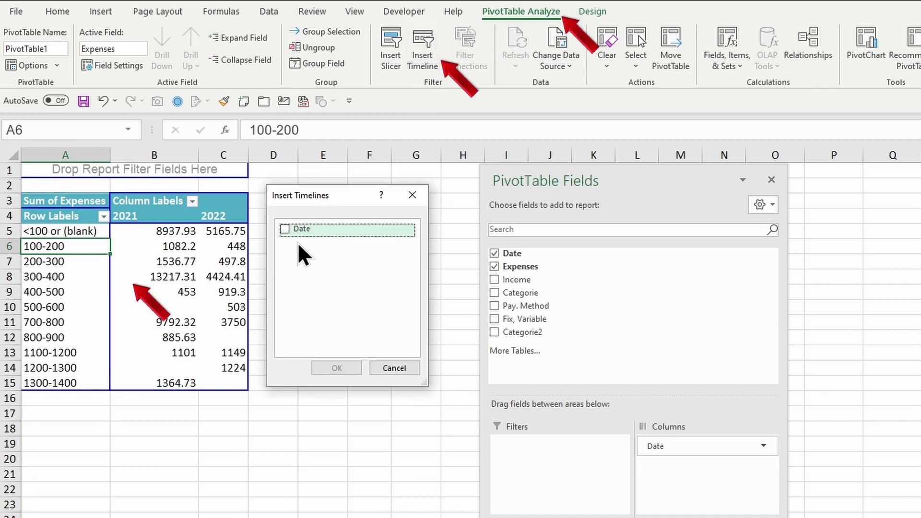
{"action": "left_click", "coordinate": [286, 229]}
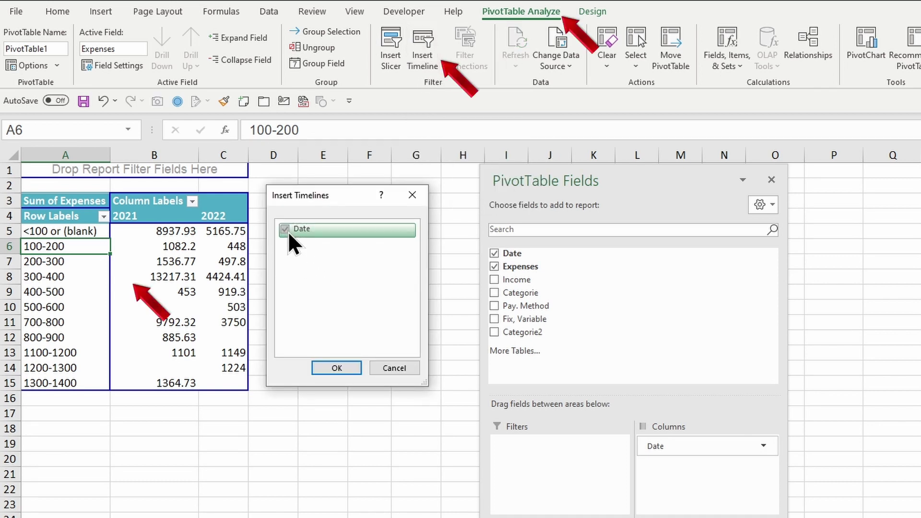
{"action": "left_click", "coordinate": [348, 367]}
Switch the Date timeline to quarters (QUARTALE) and filter it from Q4 2021 through Q2 2022
{"action": "left_click", "coordinate": [568, 249]}
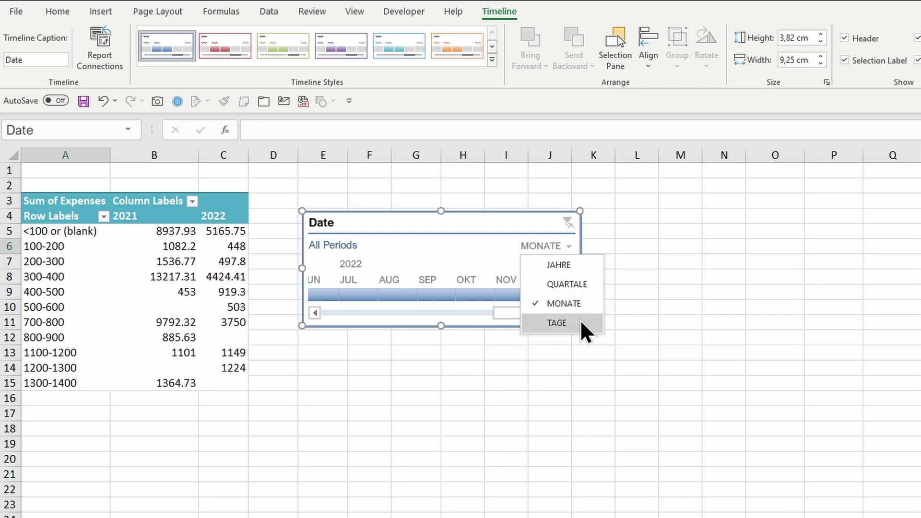
{"action": "left_click", "coordinate": [592, 283]}
{"action": "left_click", "coordinate": [412, 294]}
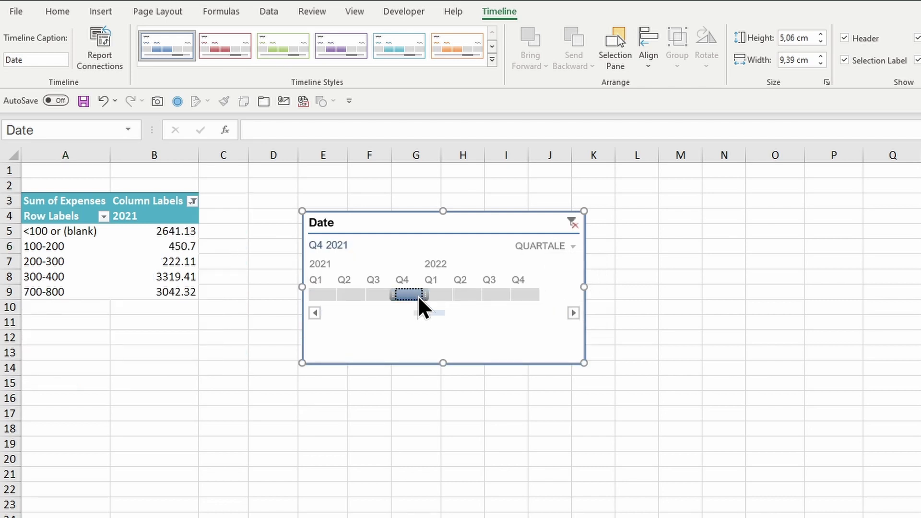
{"action": "left_click_drag", "start_coordinate": [428, 294], "coordinate": [481, 295]}
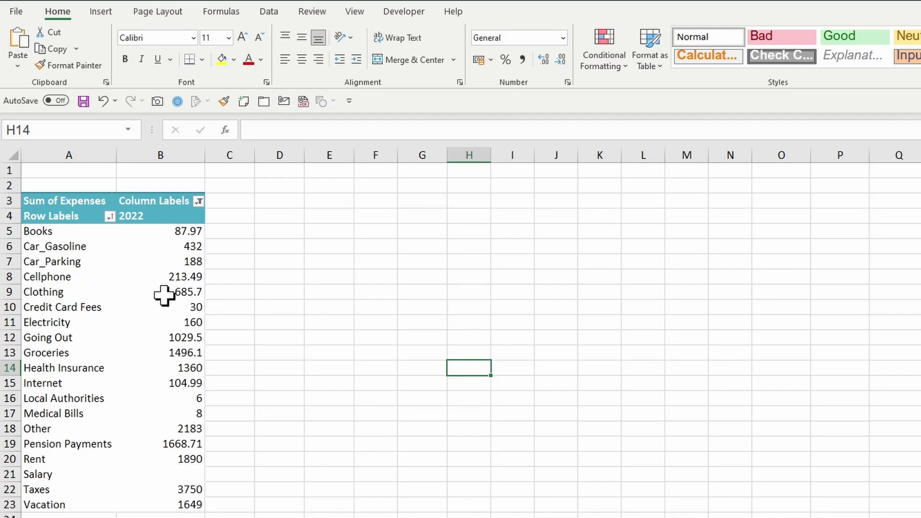
Insert a slicer for the Categorie field of the pivot table
{"action": "left_click", "coordinate": [165, 295]}
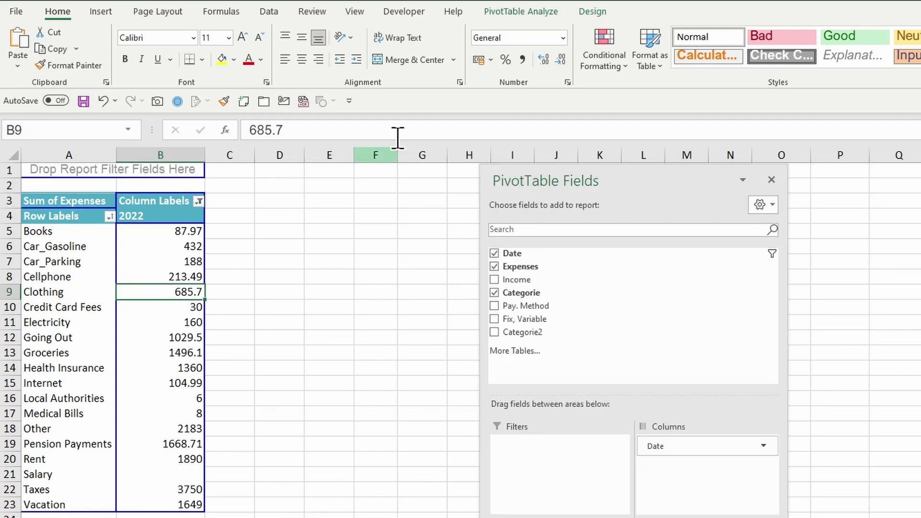
{"action": "left_click", "coordinate": [537, 8]}
{"action": "left_click", "coordinate": [397, 48]}
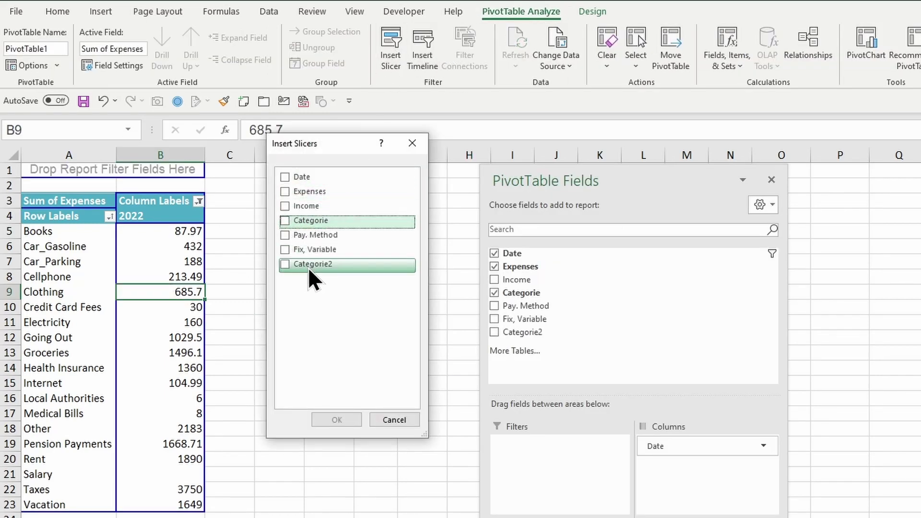
{"action": "left_click", "coordinate": [286, 221]}
{"action": "left_click", "coordinate": [330, 420]}
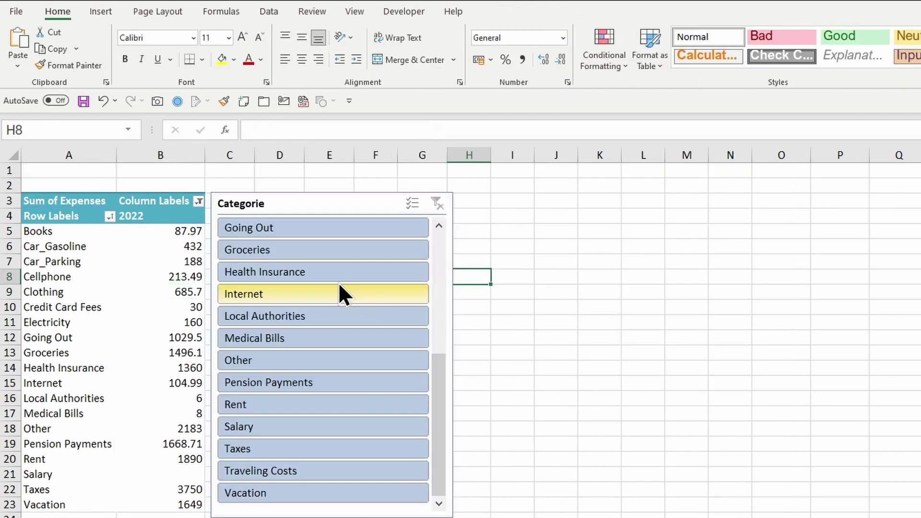
Try single categories in the Categorie slicer, ending with Taxes, Other and Health Insurance selected together
{"action": "left_click", "coordinate": [333, 274]}
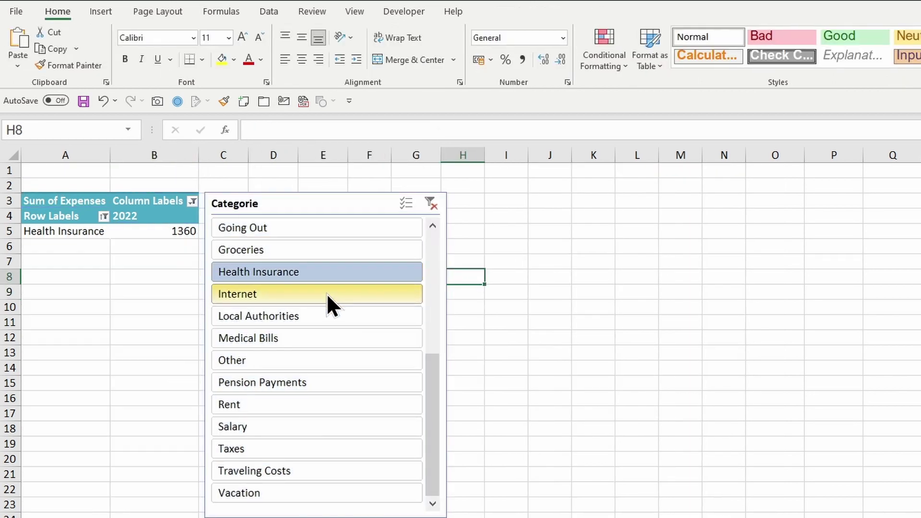
{"action": "left_click", "coordinate": [333, 343]}
{"action": "left_click", "coordinate": [344, 444]}
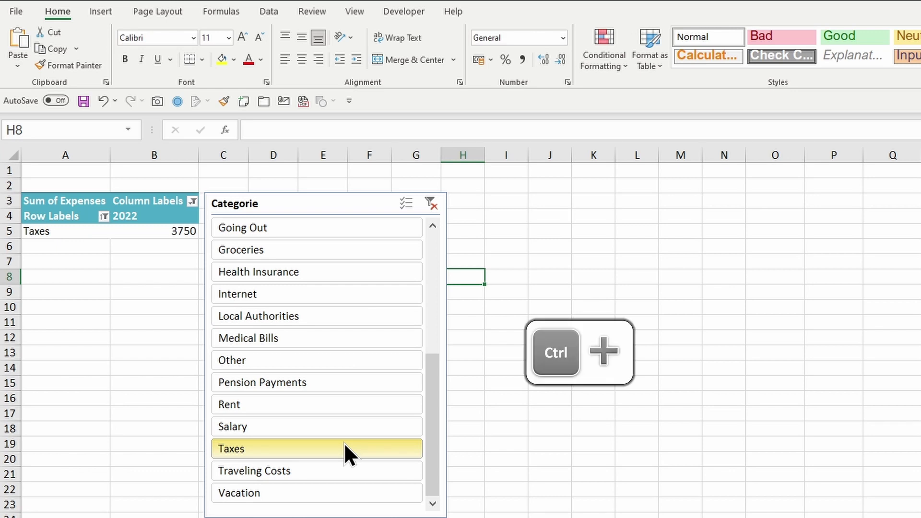
{"action": "left_click", "coordinate": [320, 365], "text": "ctrl"}
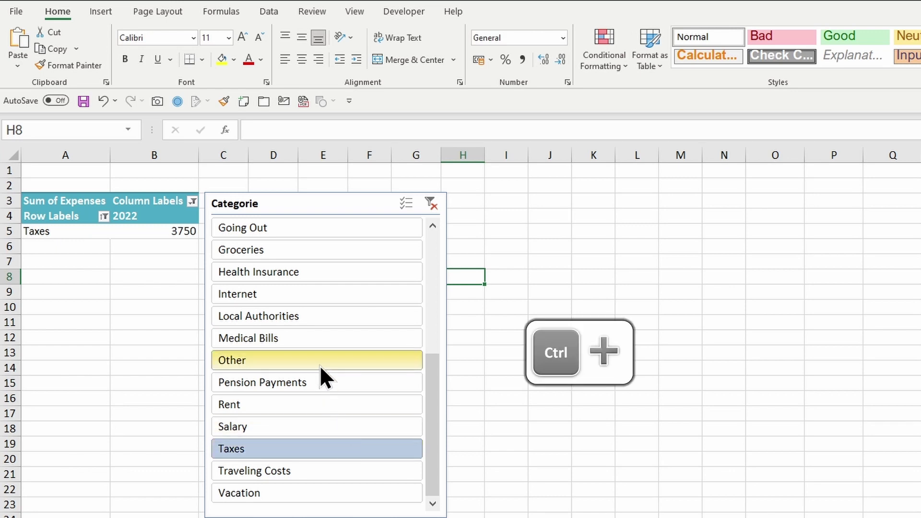
{"action": "left_click", "coordinate": [329, 269], "text": "ctrl"}
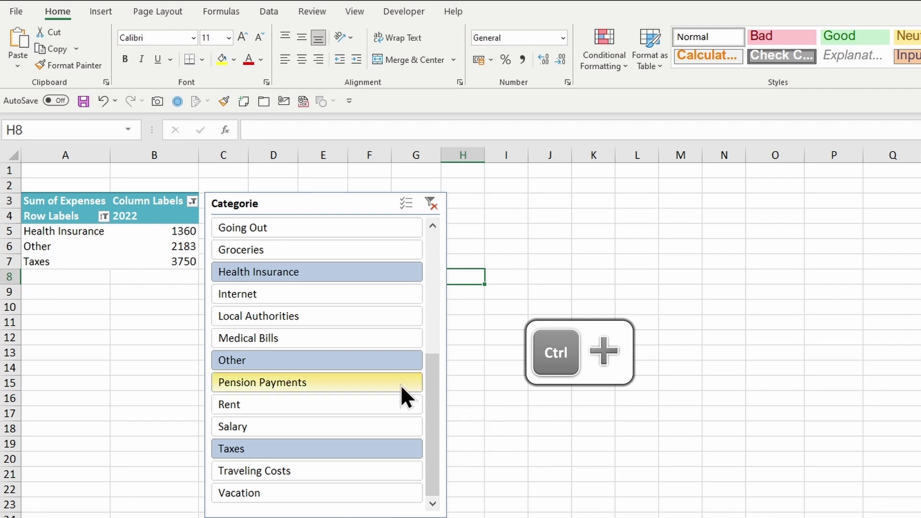
Select Groceries through Salary in the Categorie slicer and add Vacation and Taxes with multi-select turned on
{"action": "left_click", "coordinate": [319, 242]}
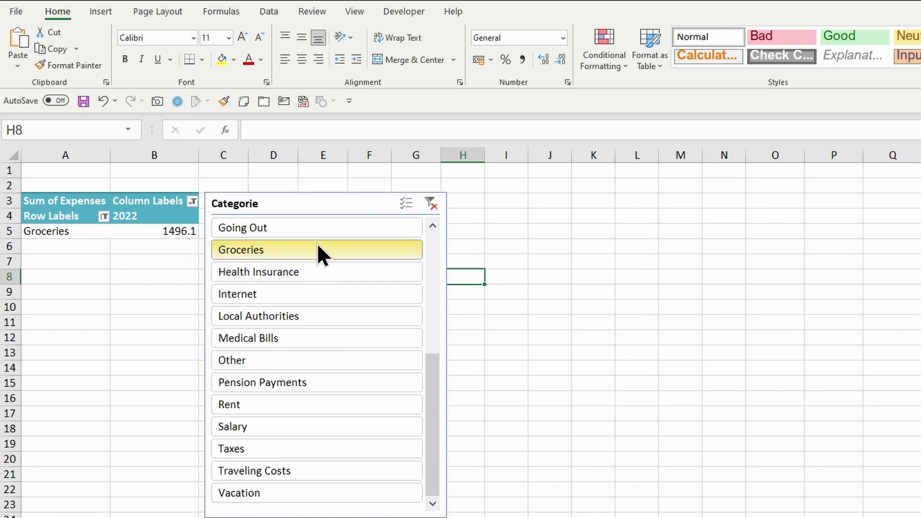
{"action": "left_click", "coordinate": [311, 425], "text": "shift"}
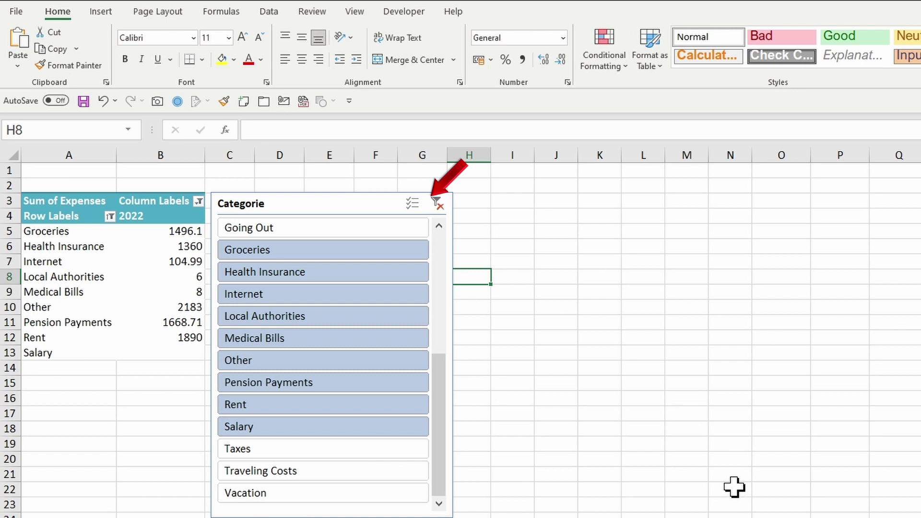
{"action": "left_click", "coordinate": [556, 338]}
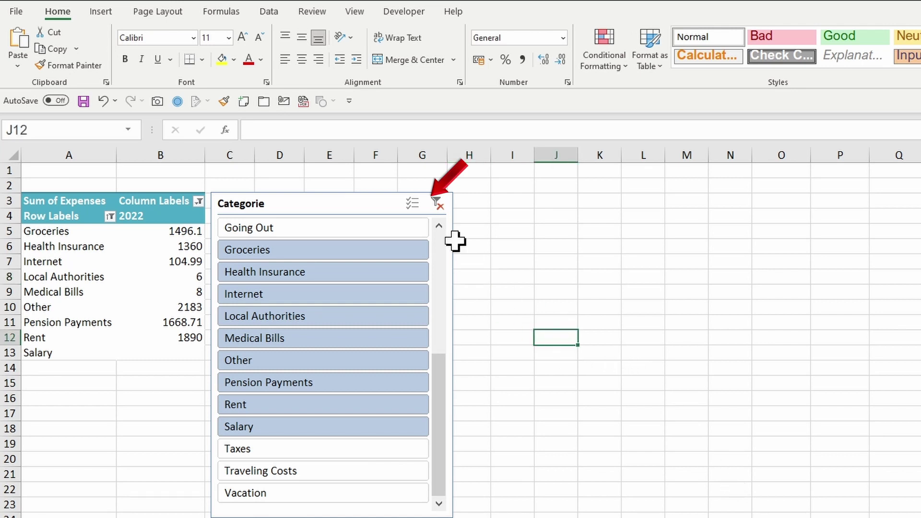
{"action": "left_click", "coordinate": [418, 205]}
{"action": "left_click", "coordinate": [346, 495]}
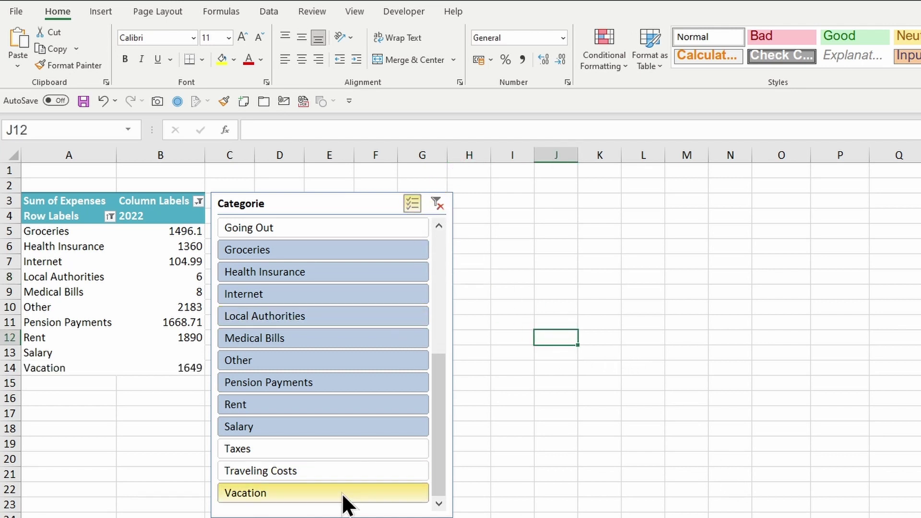
{"action": "left_click", "coordinate": [371, 453]}
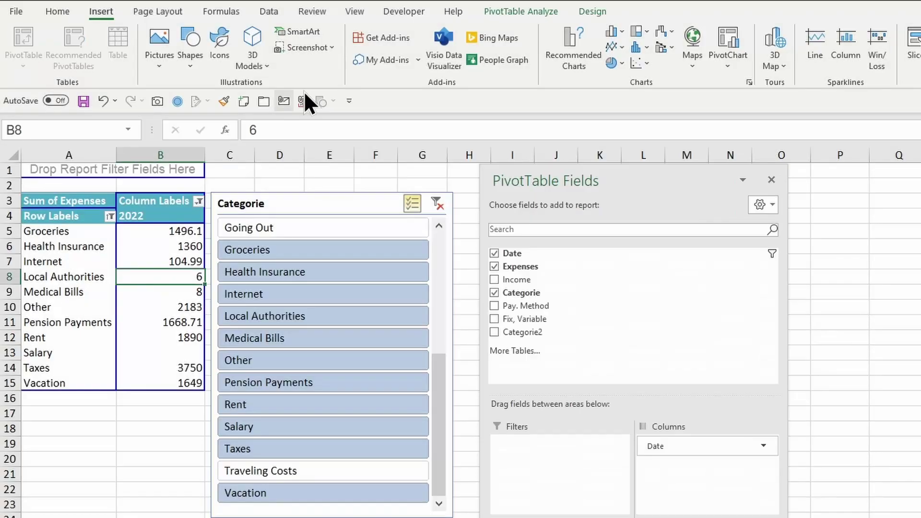
Insert a Date timeline for the pivot table and place it beside the Categorie slicer
{"action": "left_click", "coordinate": [523, 11]}
{"action": "left_click", "coordinate": [422, 55]}
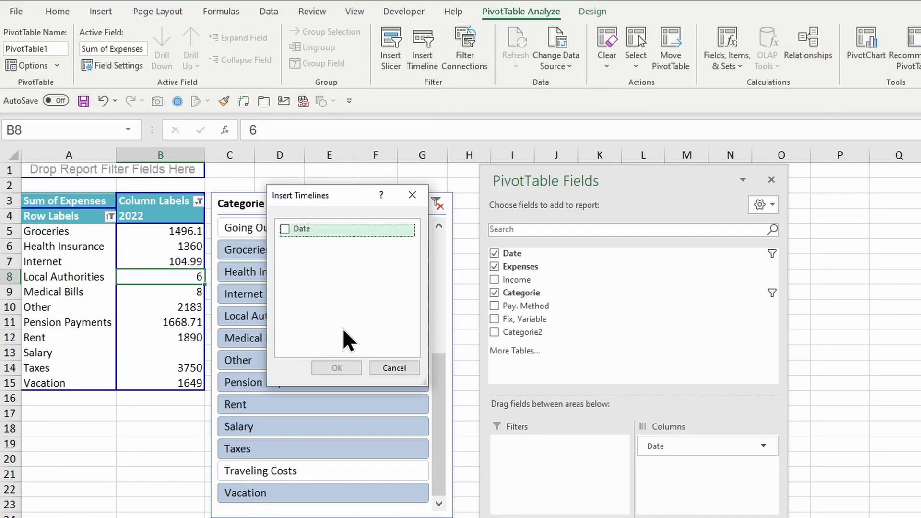
{"action": "left_click", "coordinate": [287, 232]}
{"action": "left_click", "coordinate": [345, 369]}
{"action": "left_click", "coordinate": [539, 239]}
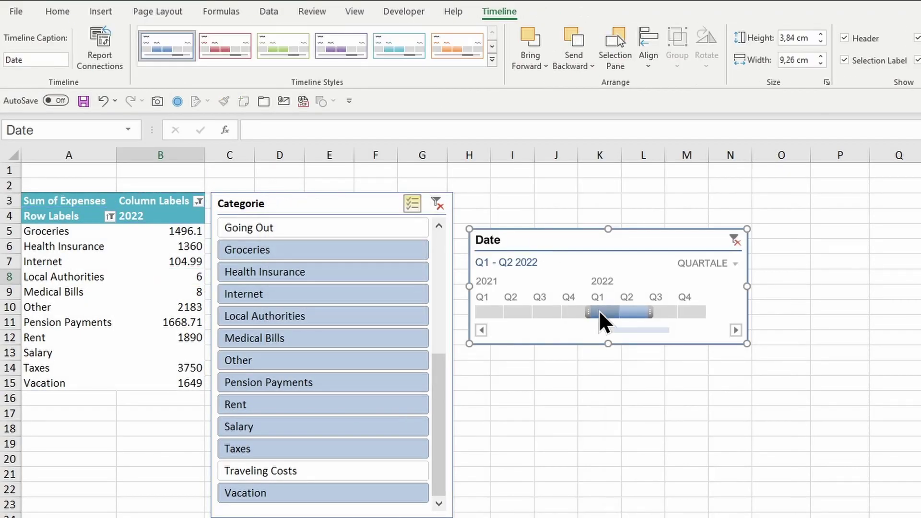
Set the Date timeline to Q2 through Q4 2021 and move the Categorie slicer clear of the pivot table
{"action": "left_click_drag", "start_coordinate": [589, 310], "coordinate": [513, 311]}
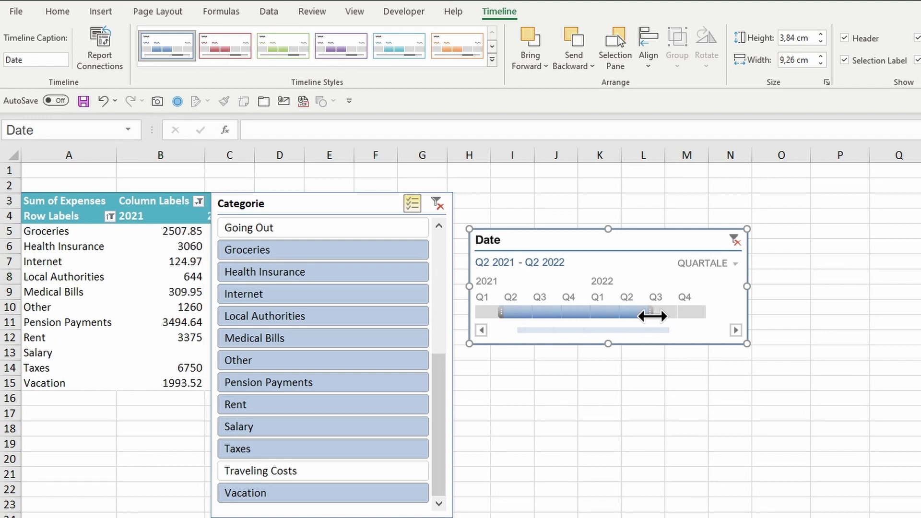
{"action": "left_click_drag", "start_coordinate": [297, 201], "coordinate": [356, 201]}
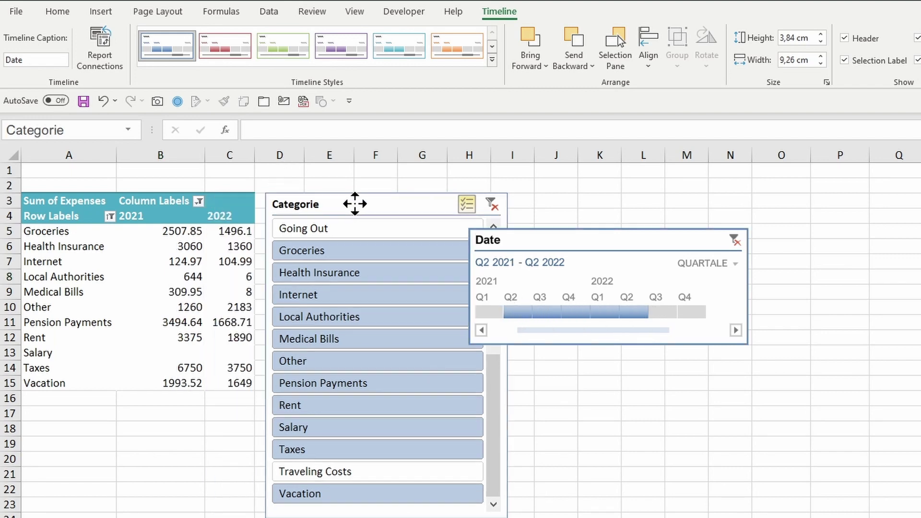
{"action": "left_click_drag", "start_coordinate": [655, 311], "coordinate": [560, 310]}
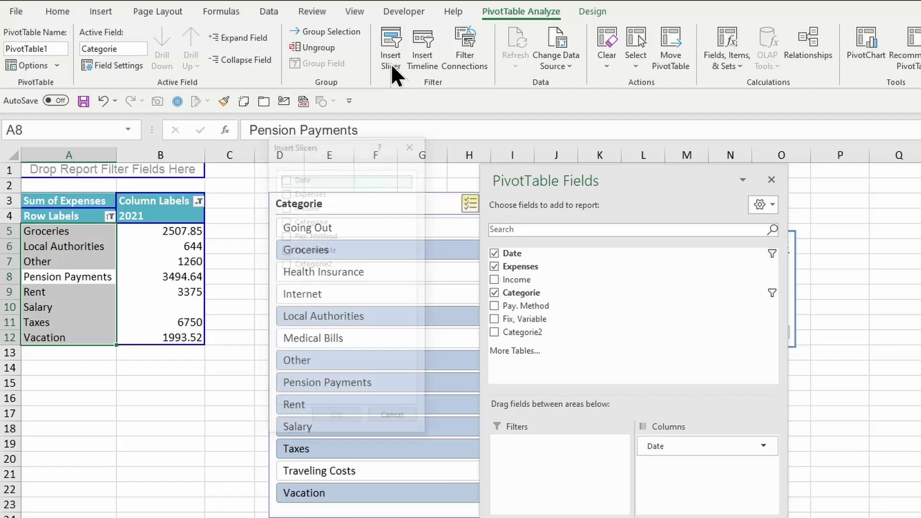
Insert a Pay. Method slicer below the pivot table and filter it to Cash
{"action": "left_click", "coordinate": [390, 63]}
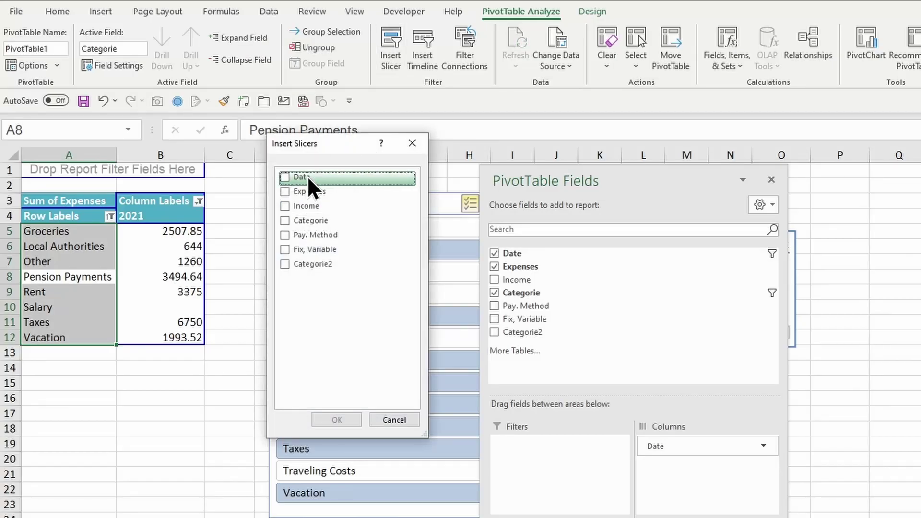
{"action": "left_click", "coordinate": [285, 235]}
{"action": "left_click", "coordinate": [339, 419]}
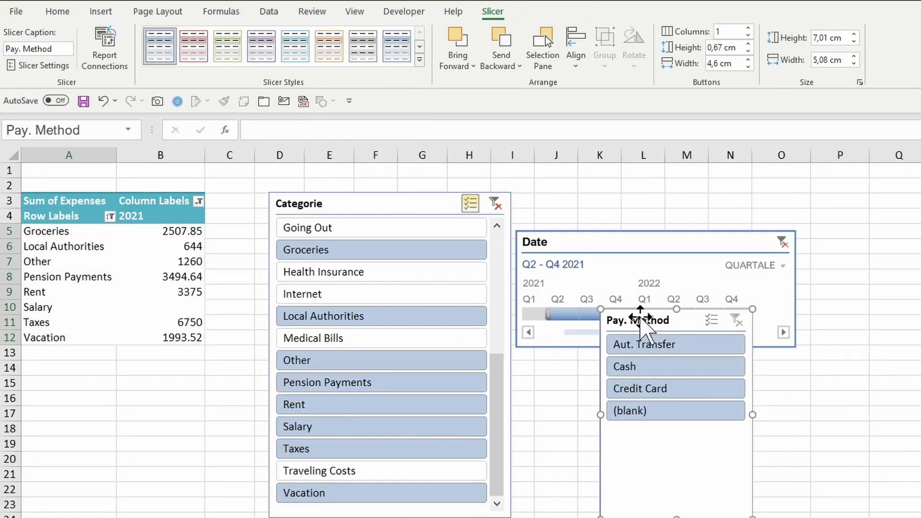
{"action": "left_click_drag", "start_coordinate": [642, 319], "coordinate": [66, 358]}
{"action": "left_click", "coordinate": [57, 406]}
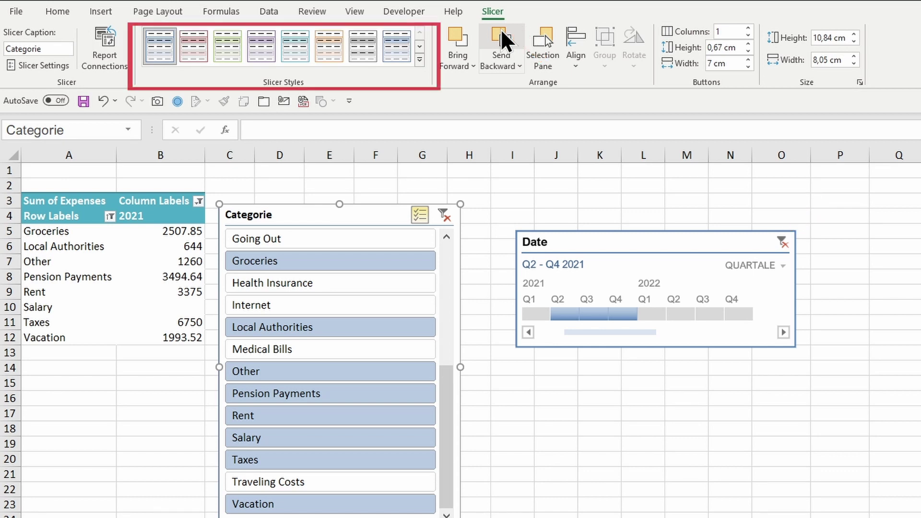
Give the Categorie slicer the light teal style and arrange its buttons in 2 columns
{"action": "left_click", "coordinate": [420, 61]}
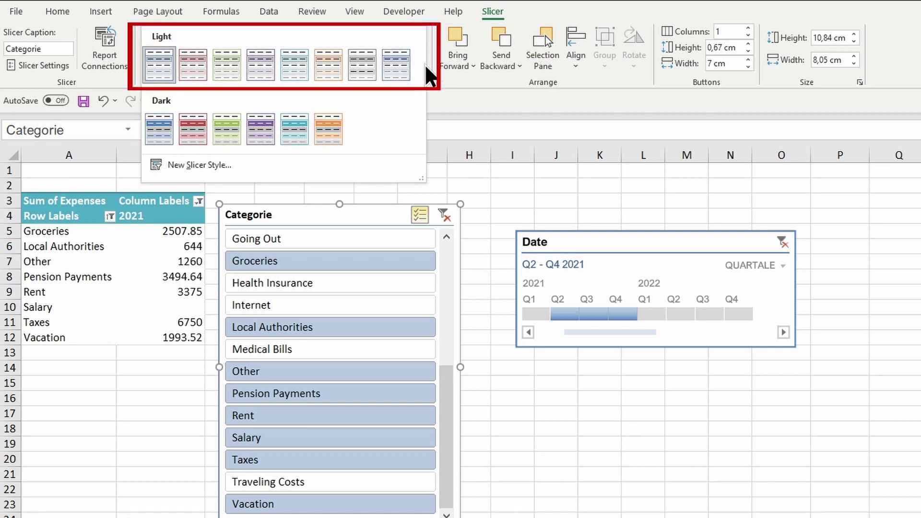
{"action": "left_click", "coordinate": [298, 77]}
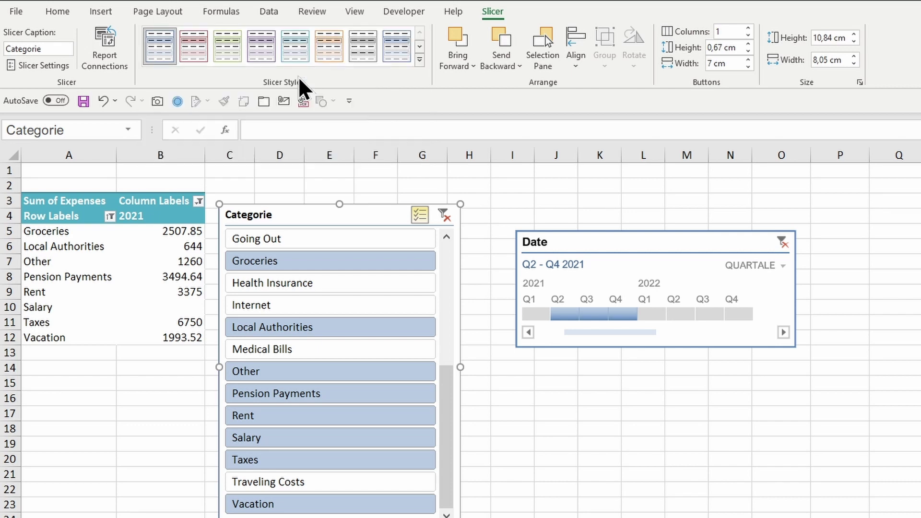
{"action": "left_click", "coordinate": [749, 28]}
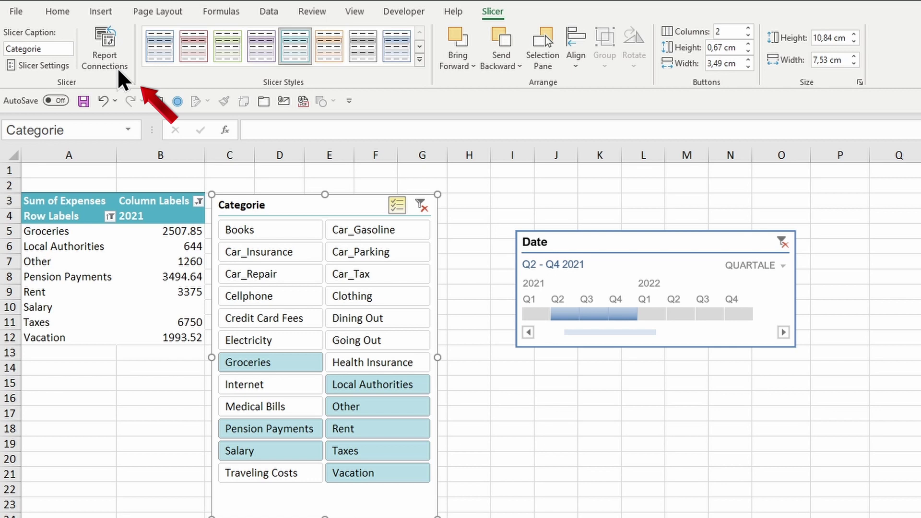
Open the report connections of the Categorie slicer
{"action": "left_click", "coordinate": [117, 67]}
{"action": "mouse_move", "coordinate": [354, 236]}
{"action": "left_mouse_down"}
{"action": "mouse_move", "coordinate": [486, 208]}
{"action": "mouse_move", "coordinate": [590, 163]}
{"action": "mouse_move", "coordinate": [578, 172]}
{"action": "left_mouse_up"}
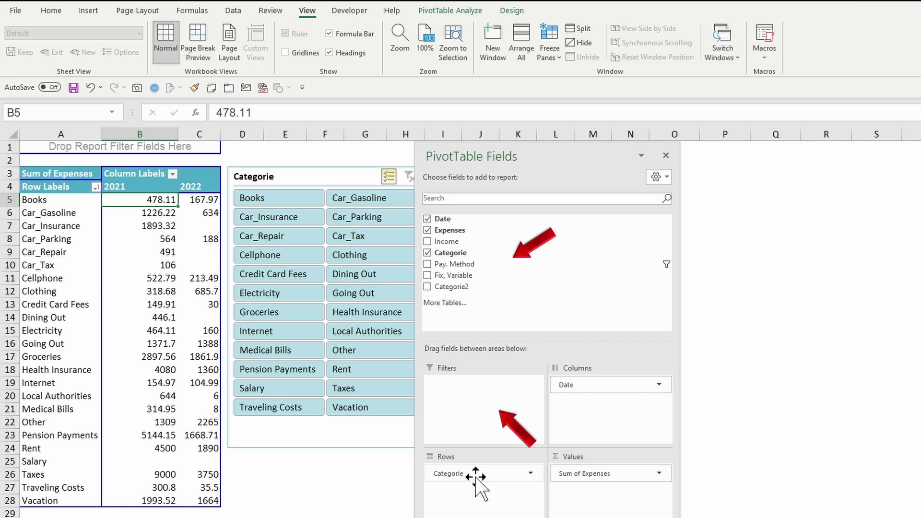
Move the Categorie field from Rows to Filters in the pivot table layout
{"action": "left_click_drag", "start_coordinate": [476, 478], "coordinate": [469, 391]}
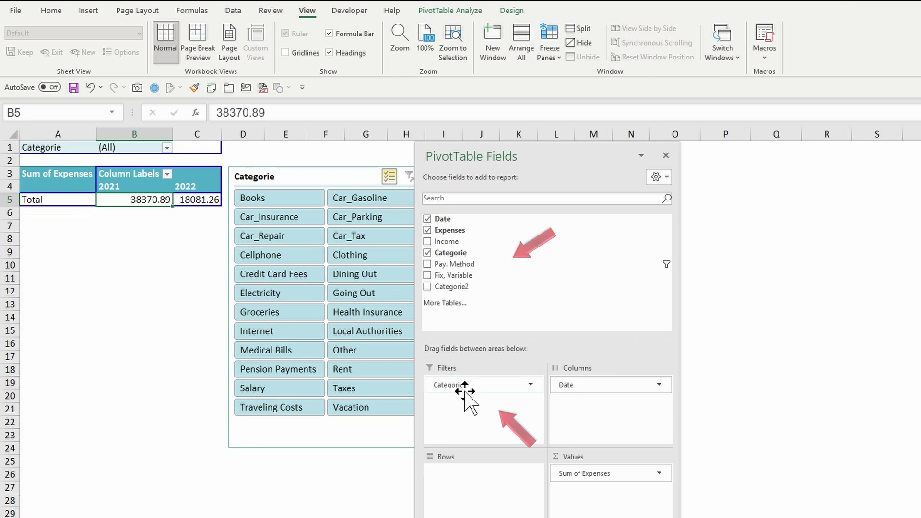
Generate a separate report filter page for each item of the Categorie filter field
{"action": "left_click", "coordinate": [448, 10]}
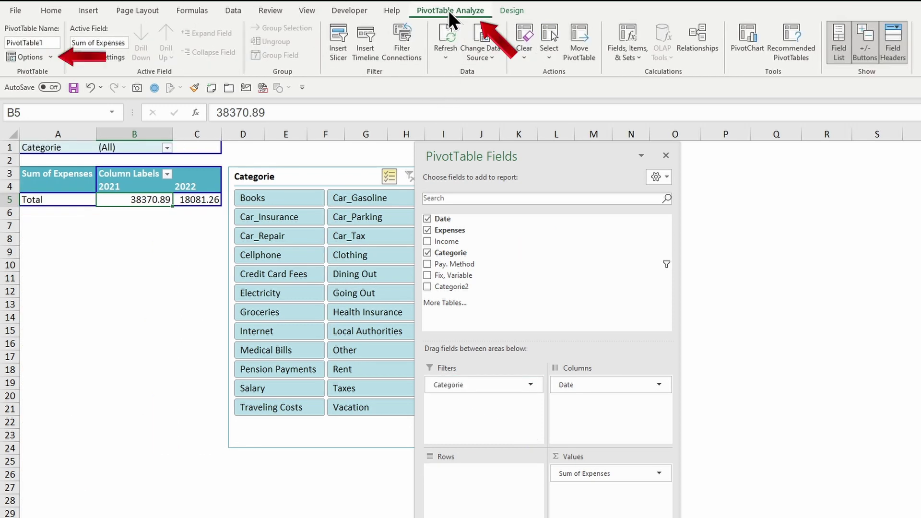
{"action": "left_click", "coordinate": [51, 57]}
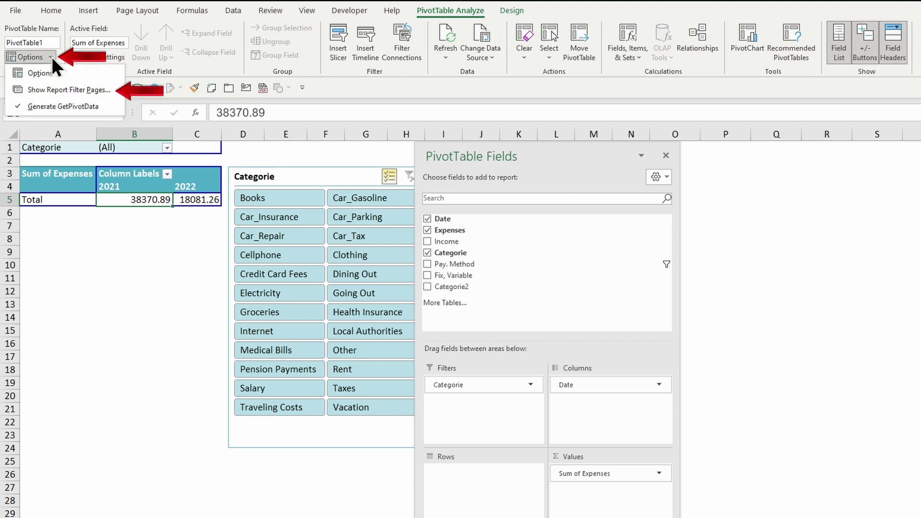
{"action": "left_click", "coordinate": [77, 90]}
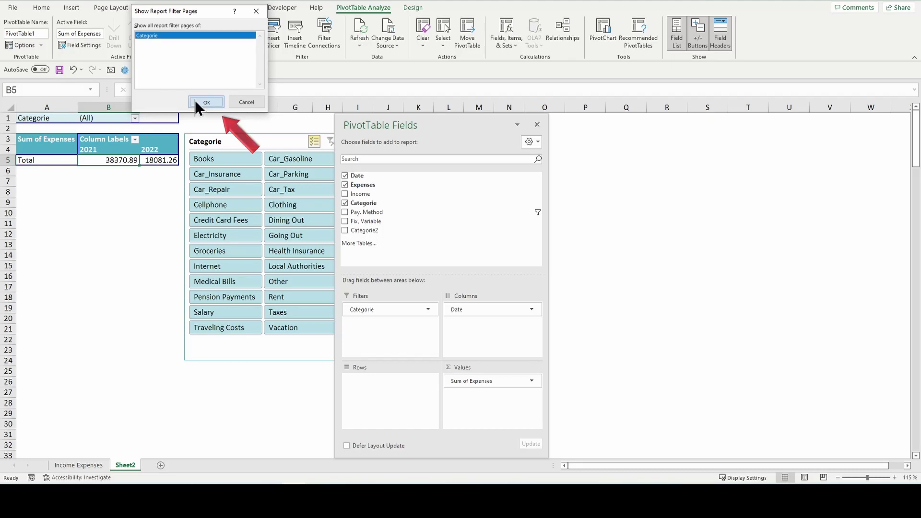
{"action": "left_click", "coordinate": [206, 102]}
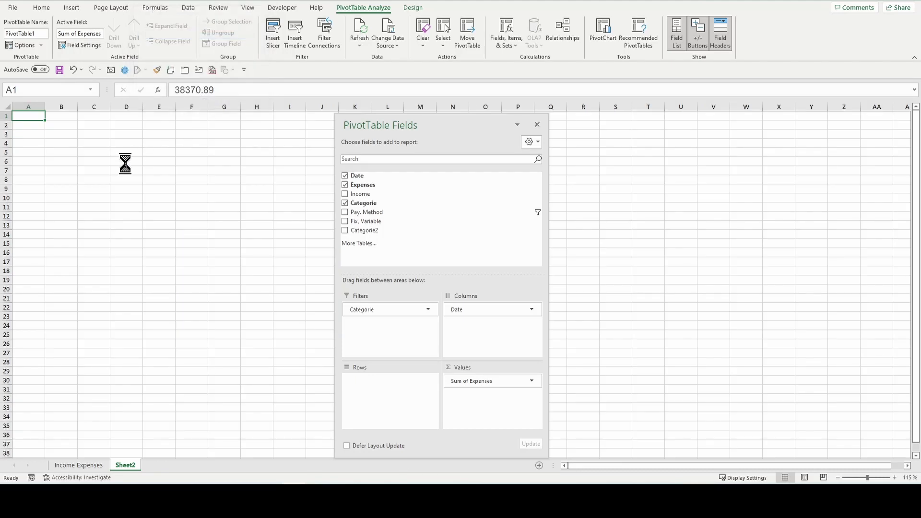
{"action": "left_click", "coordinate": [202, 325]}
Look through the generated Car_Gasoline, Car_Insurance, Car_Parking and Car_Repair sheets
{"action": "left_click", "coordinate": [168, 464]}
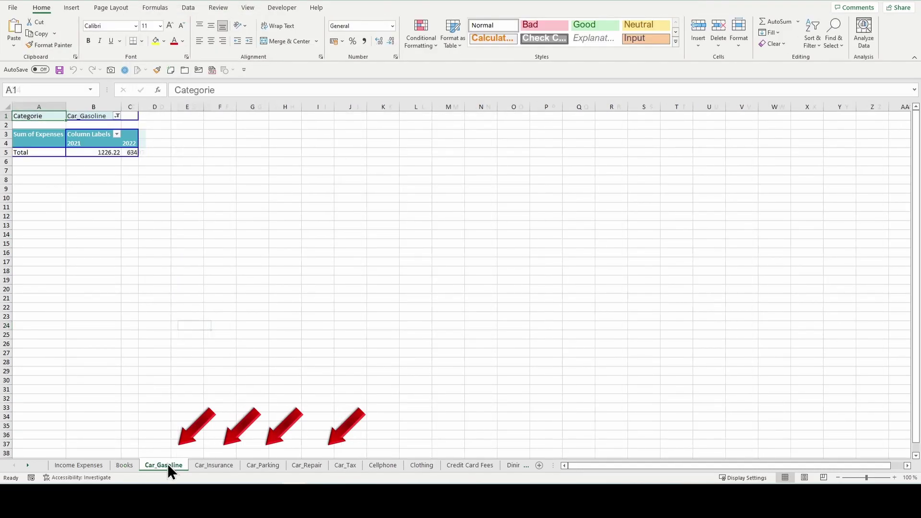
{"action": "left_click", "coordinate": [207, 464]}
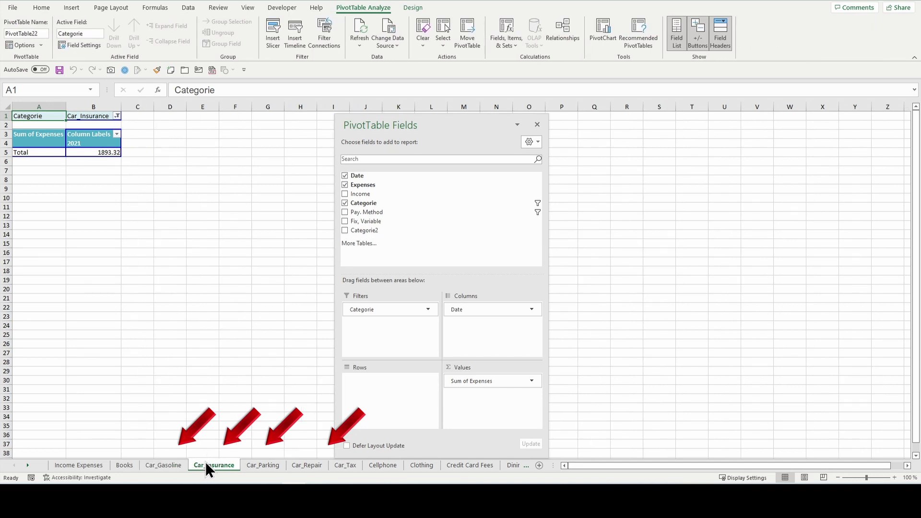
{"action": "left_click", "coordinate": [262, 464]}
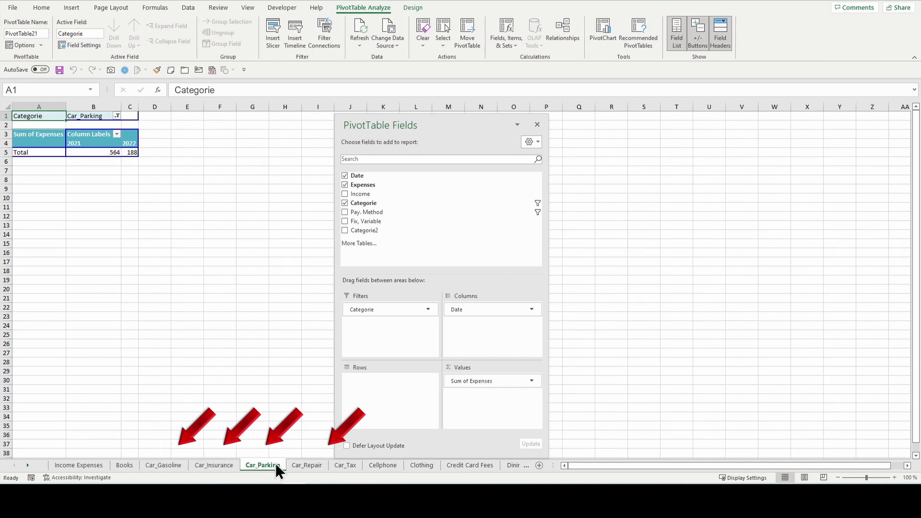
{"action": "left_click", "coordinate": [304, 464]}
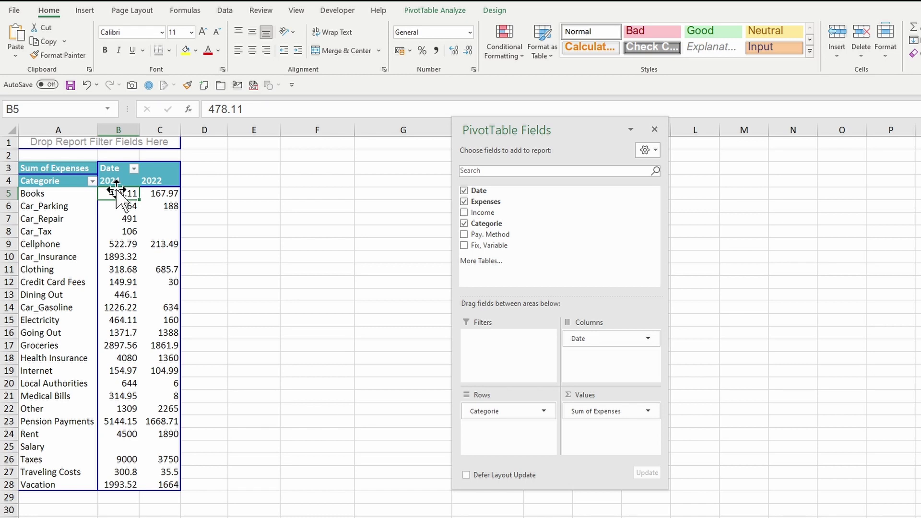
Group the Date column labels of the pivot table by quarters instead of years
{"action": "left_click", "coordinate": [117, 171]}
{"action": "left_click", "coordinate": [414, 7]}
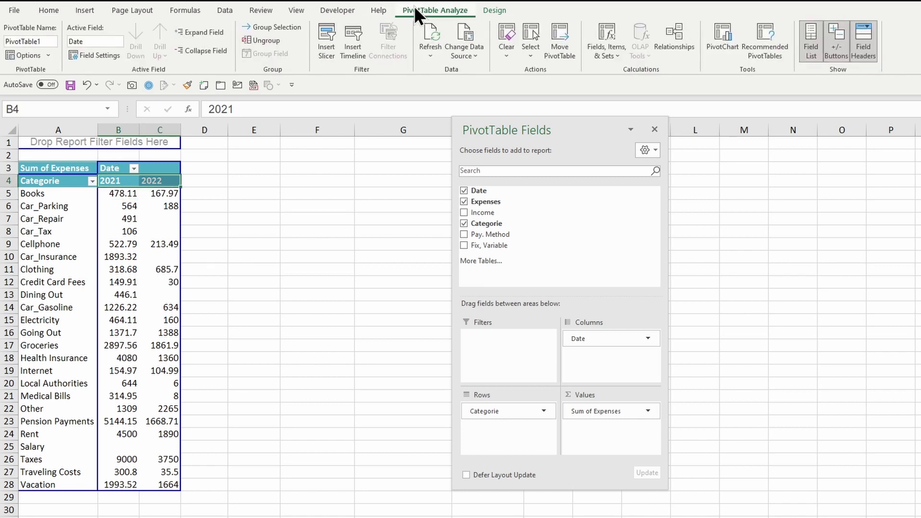
{"action": "left_click", "coordinate": [278, 30]}
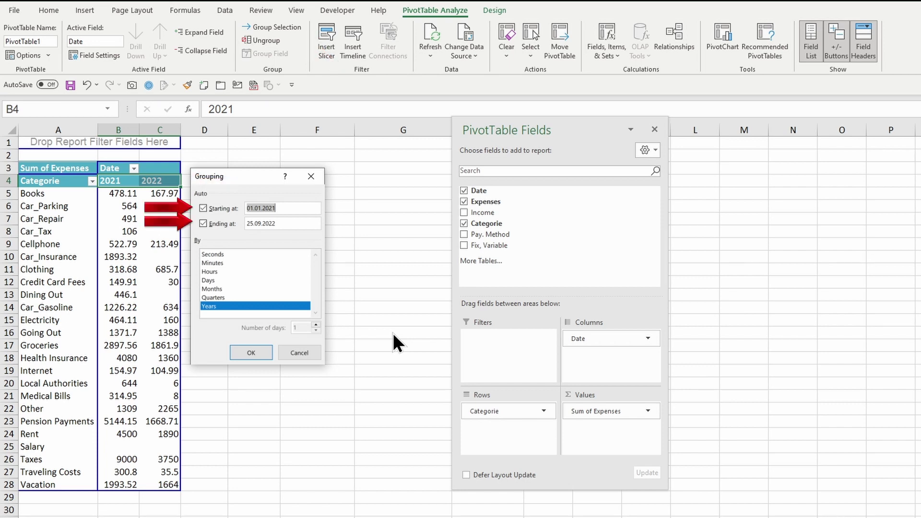
{"action": "left_click", "coordinate": [217, 306]}
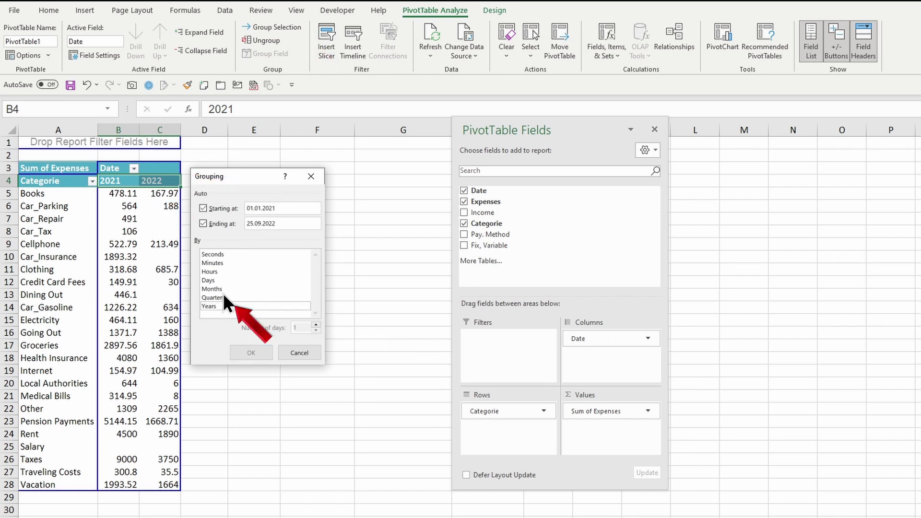
{"action": "left_click", "coordinate": [217, 298]}
{"action": "left_click", "coordinate": [260, 352]}
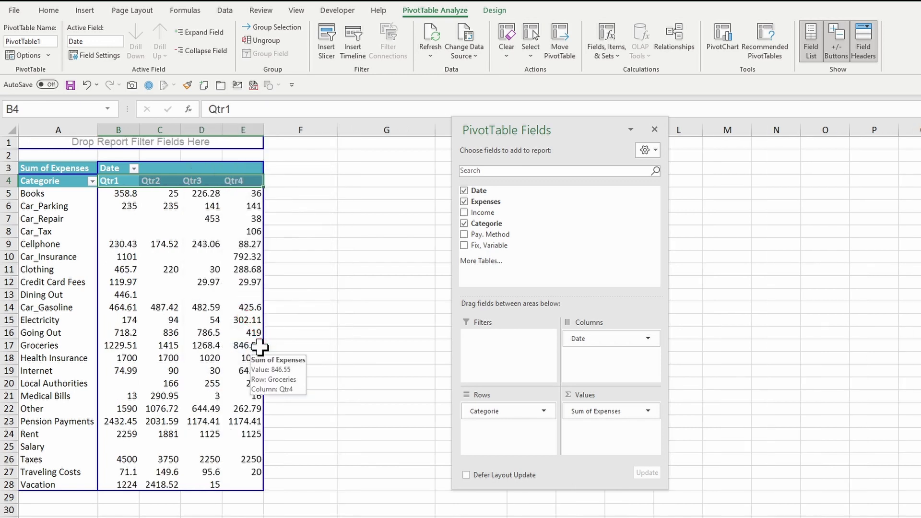
Regroup the Date column labels by months only and move the field list clear of the table
{"action": "left_click", "coordinate": [271, 27]}
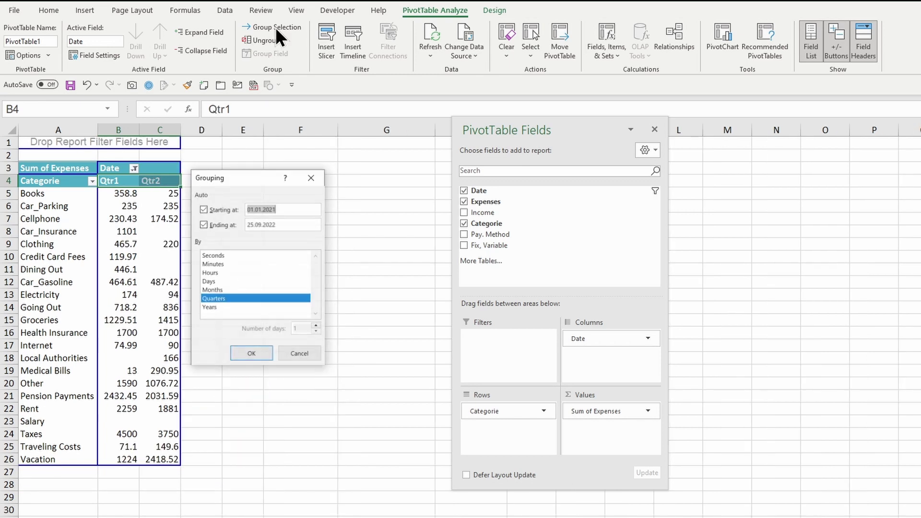
{"action": "left_click", "coordinate": [214, 290]}
{"action": "left_click", "coordinate": [221, 298]}
{"action": "left_click", "coordinate": [251, 353]}
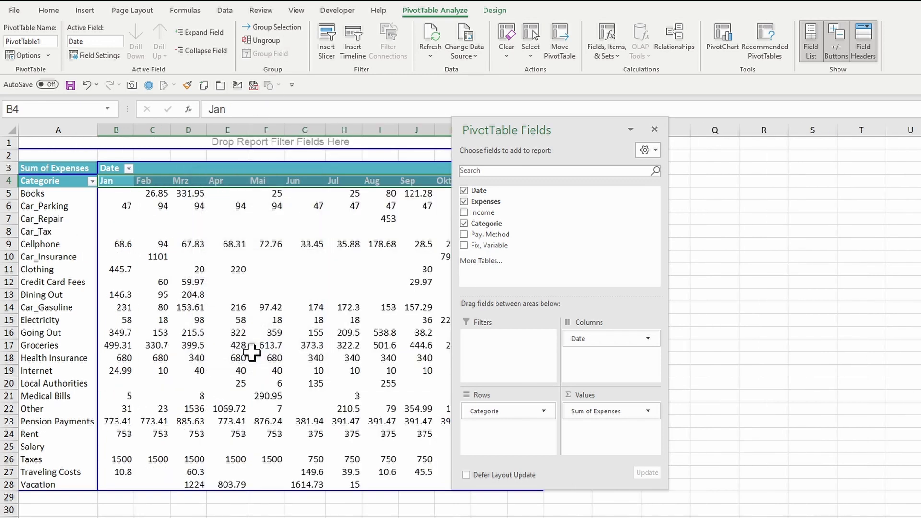
{"action": "left_click_drag", "start_coordinate": [488, 132], "coordinate": [617, 158]}
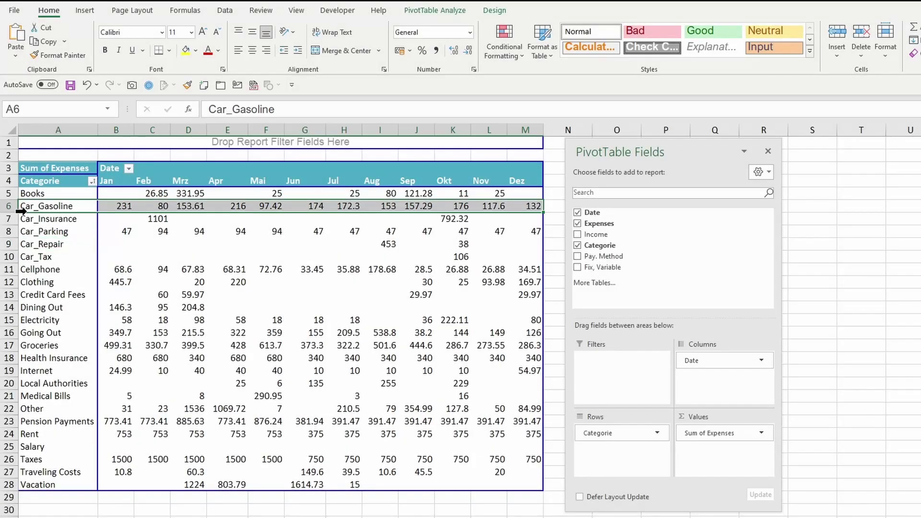
Group the Car_Gasoline through Car_Tax rows under one heading and select the new group's label
{"action": "left_click_drag", "start_coordinate": [18, 206], "coordinate": [14, 255]}
{"action": "right_click", "coordinate": [56, 231]}
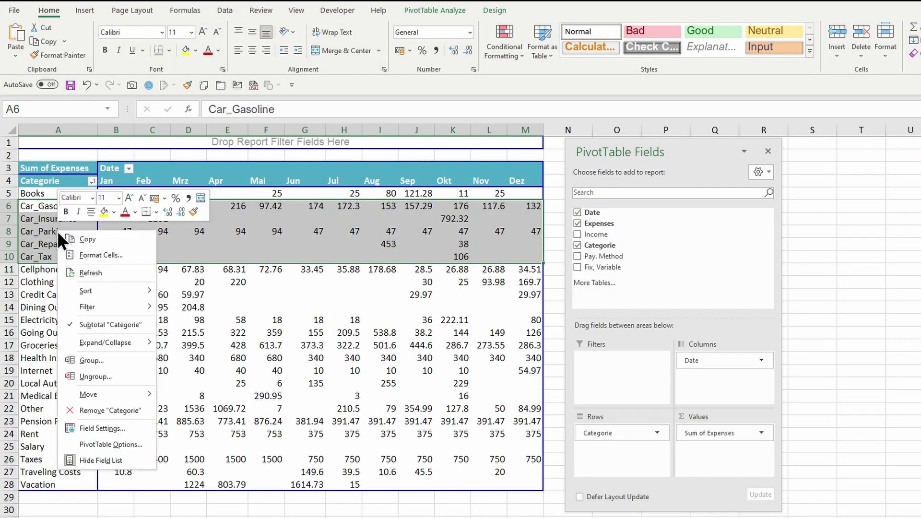
{"action": "left_click", "coordinate": [112, 358]}
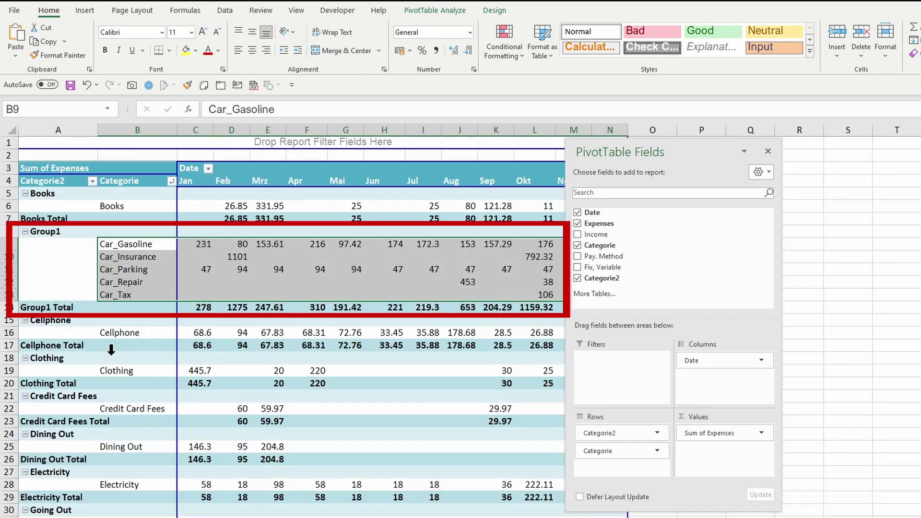
{"action": "left_click", "coordinate": [48, 233]}
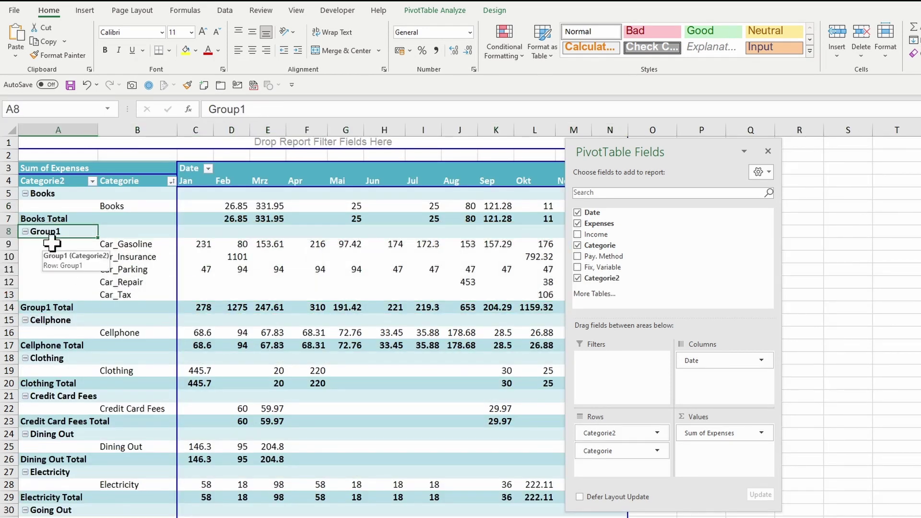
{"action": "type", "text": "Car_Insurance"}
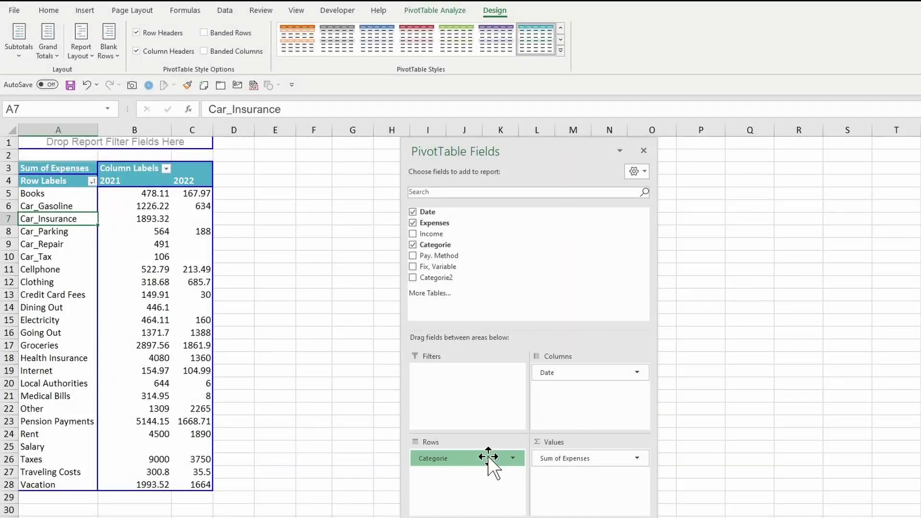
Replace the Categorie field with the Expenses field in the pivot table's Rows area
{"action": "left_click_drag", "start_coordinate": [489, 458], "coordinate": [750, 364]}
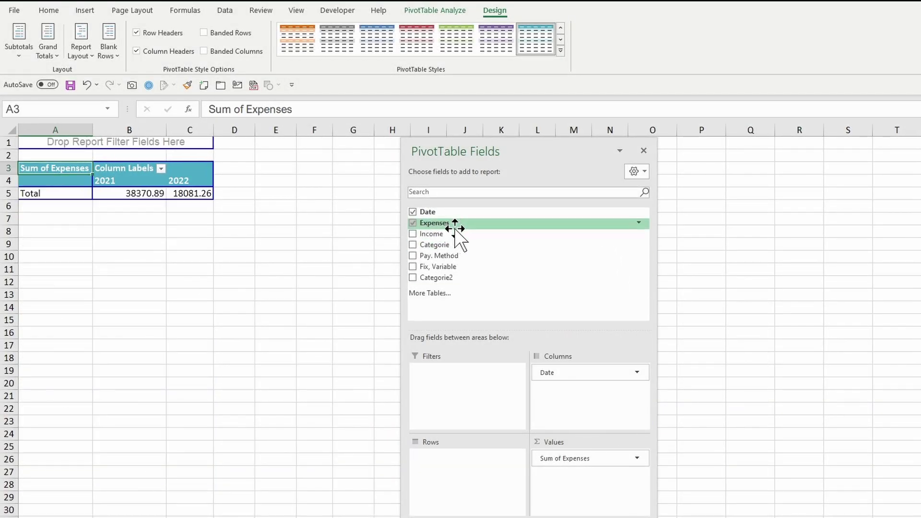
{"action": "left_click_drag", "start_coordinate": [455, 223], "coordinate": [447, 487]}
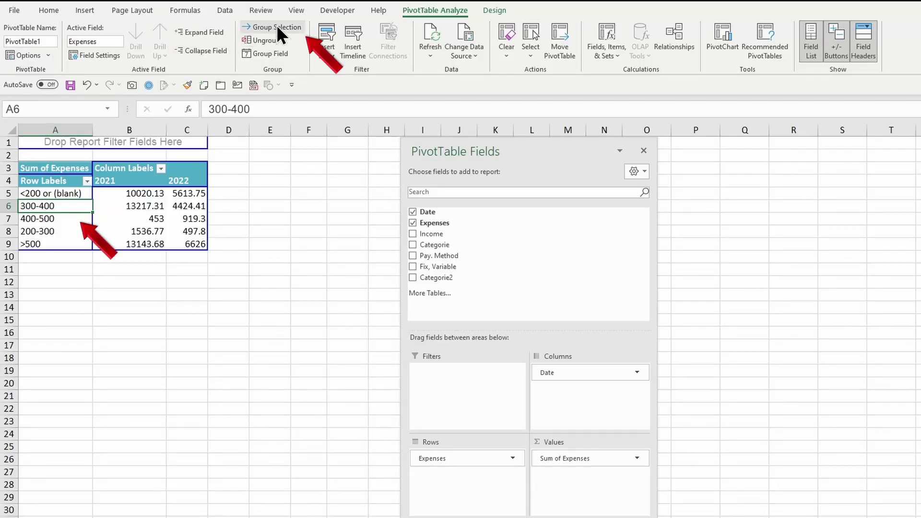
Group the Expenses row labels into intervals of 100, starting at 100 and ending at 1400
{"action": "left_click", "coordinate": [277, 28]}
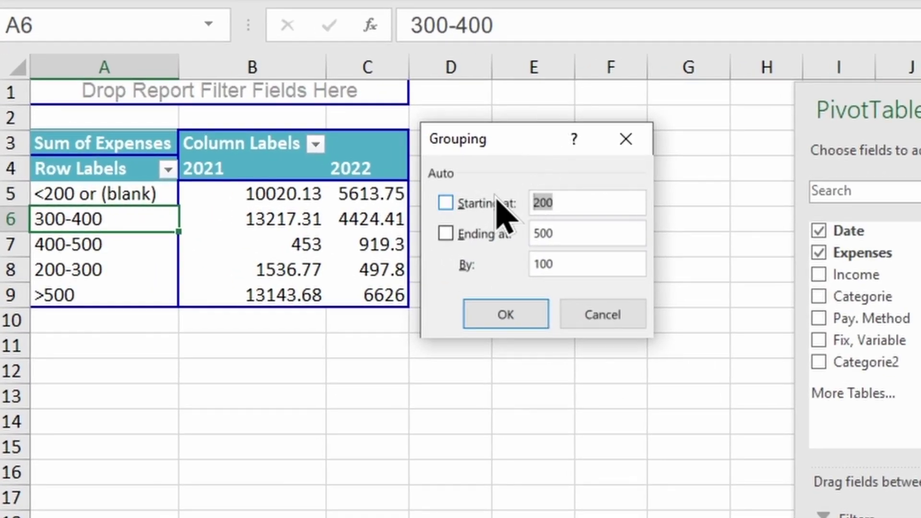
{"action": "type", "text": "100"}
{"action": "double_click", "coordinate": [588, 236]}
{"action": "type", "text": "1400"}
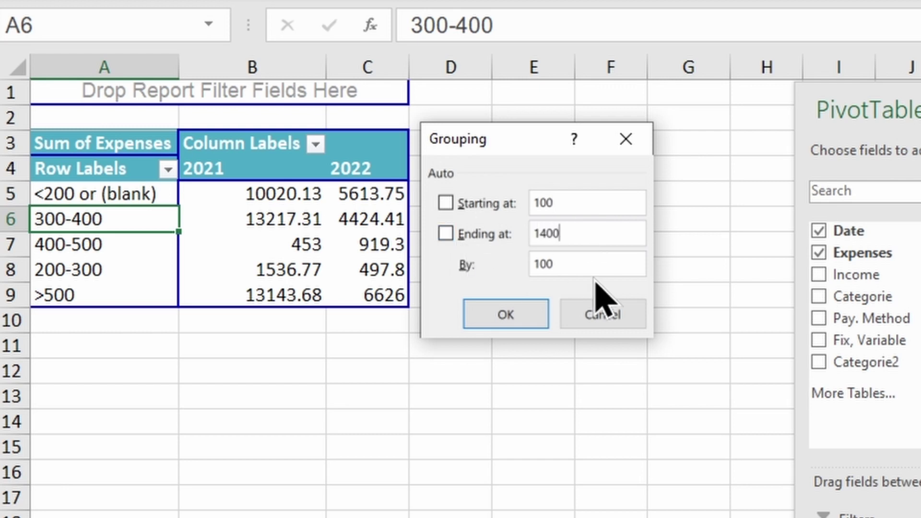
{"action": "key", "text": "Tab"}
{"action": "type", "text": "100"}
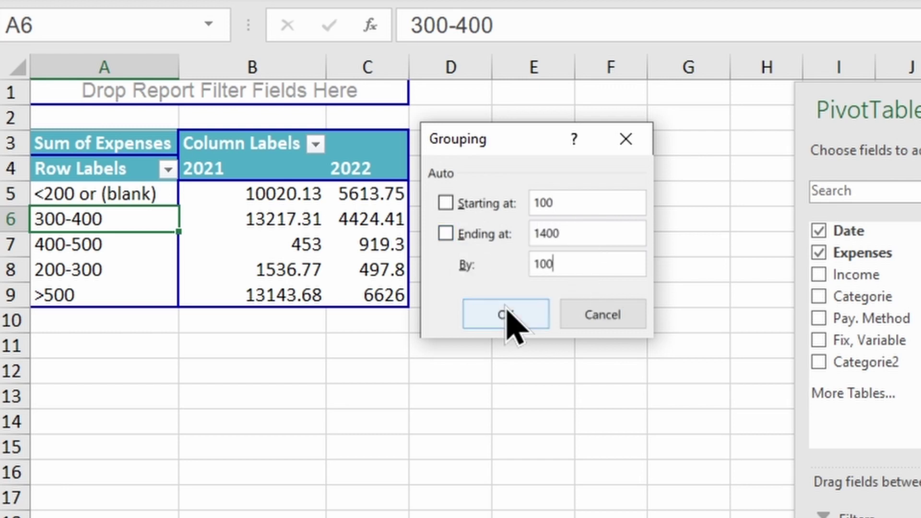
{"action": "left_click", "coordinate": [512, 316]}
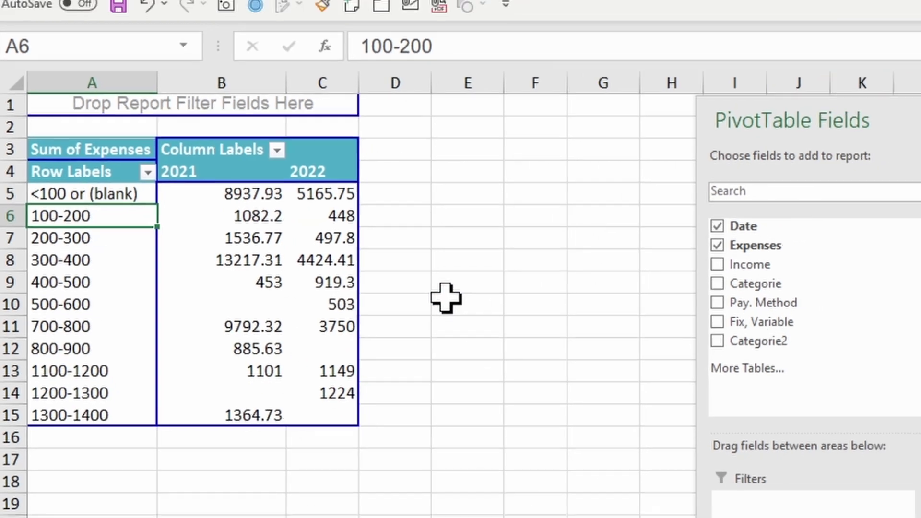